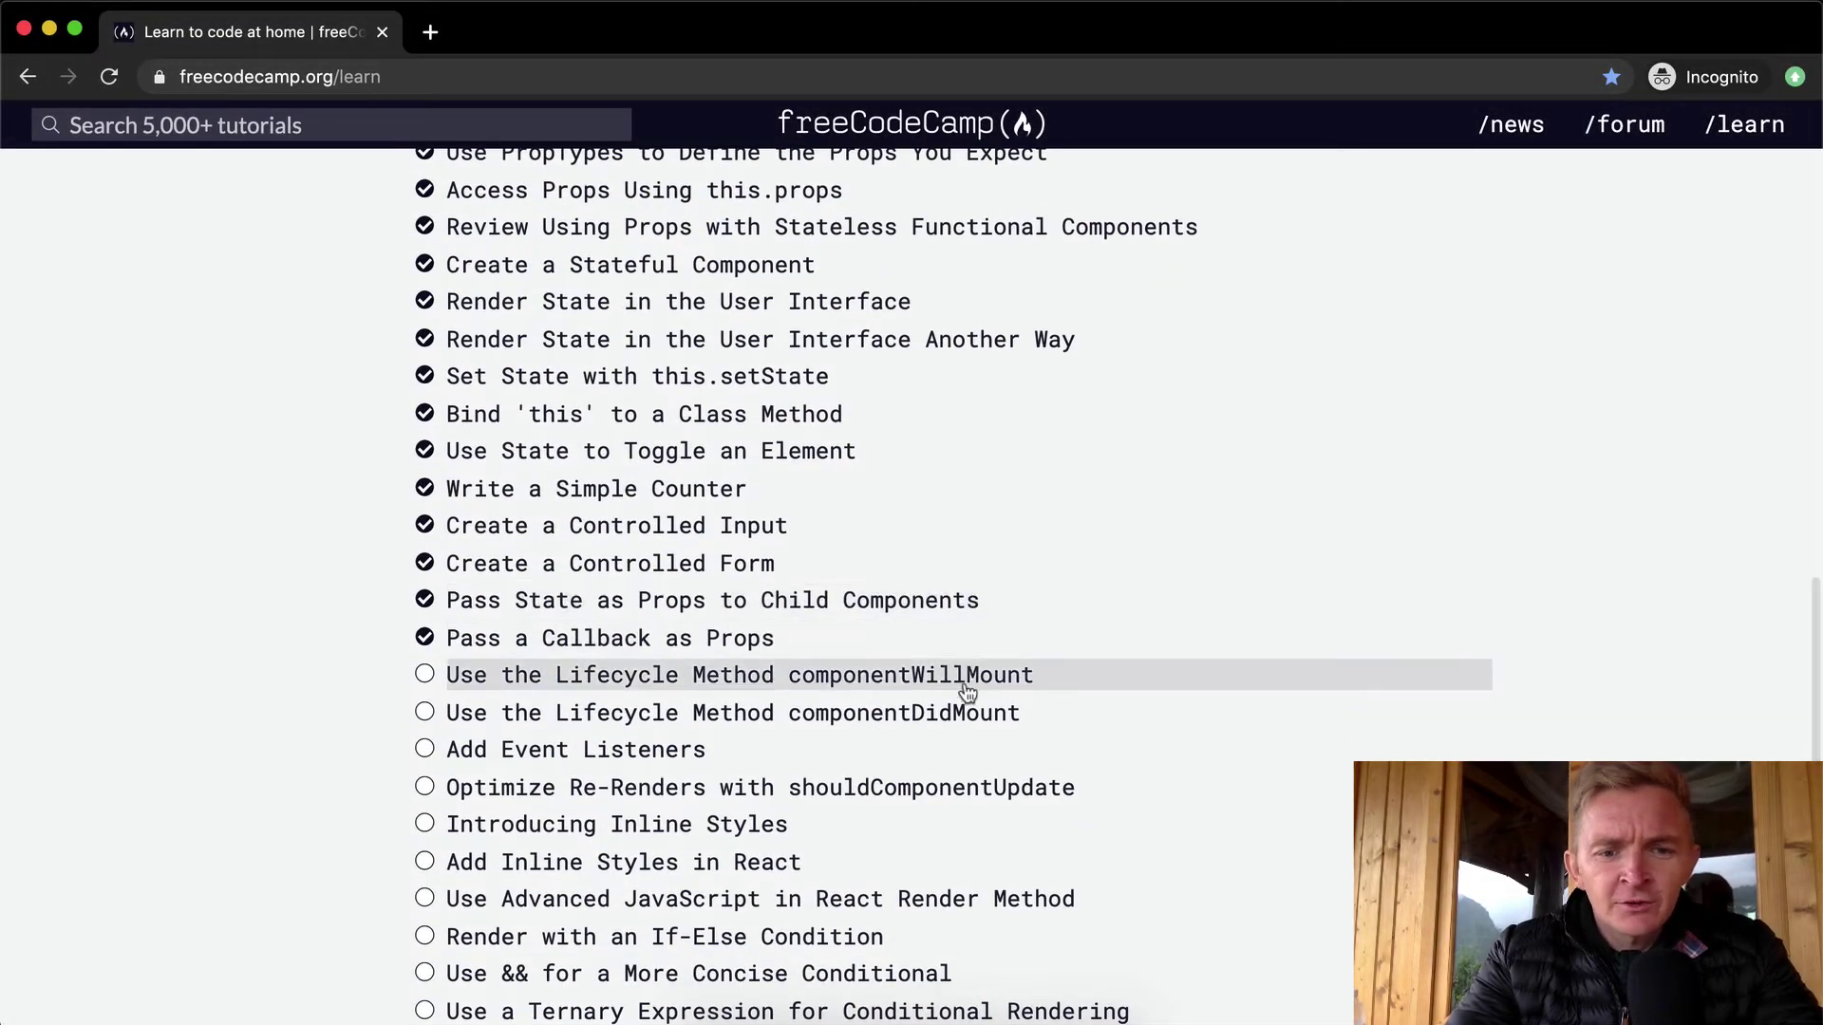
Open the 'Use the Lifecycle Method componentWillMount' challenge from the React curriculum list.
click(967, 692)
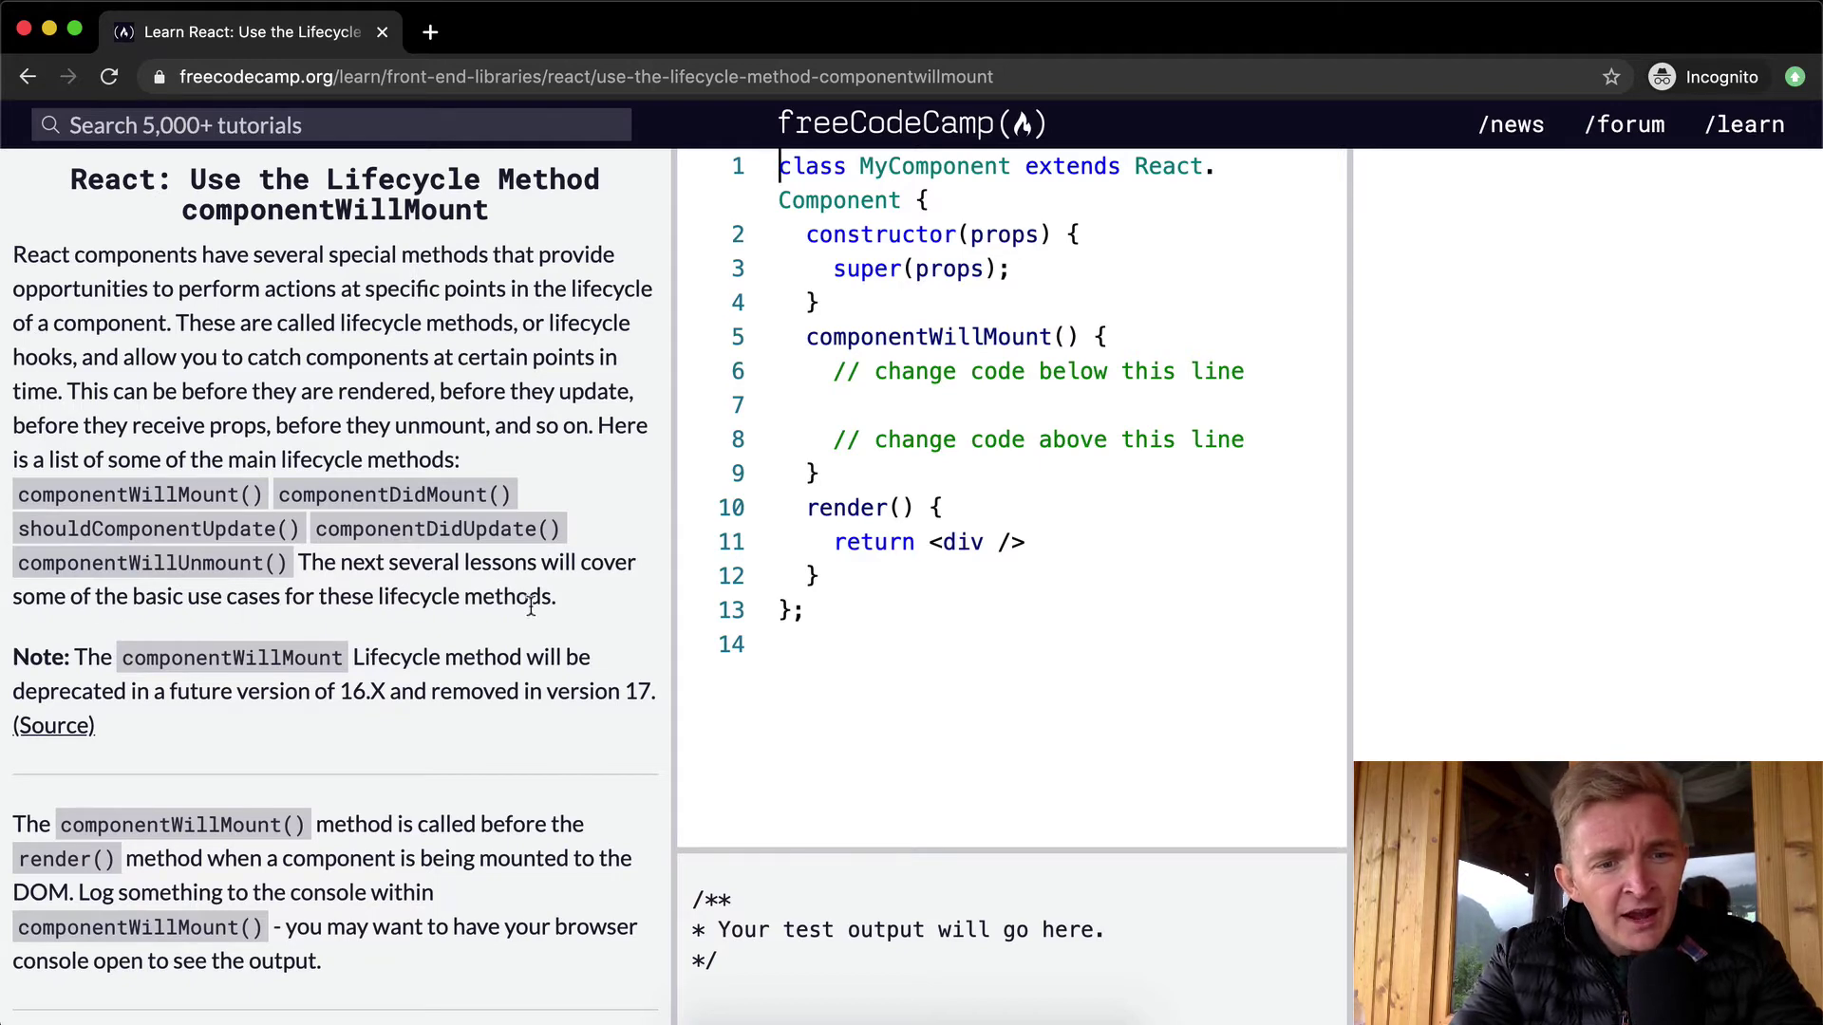
scroll(566, 610, down, 1)
scroll(566, 610, down, 3)
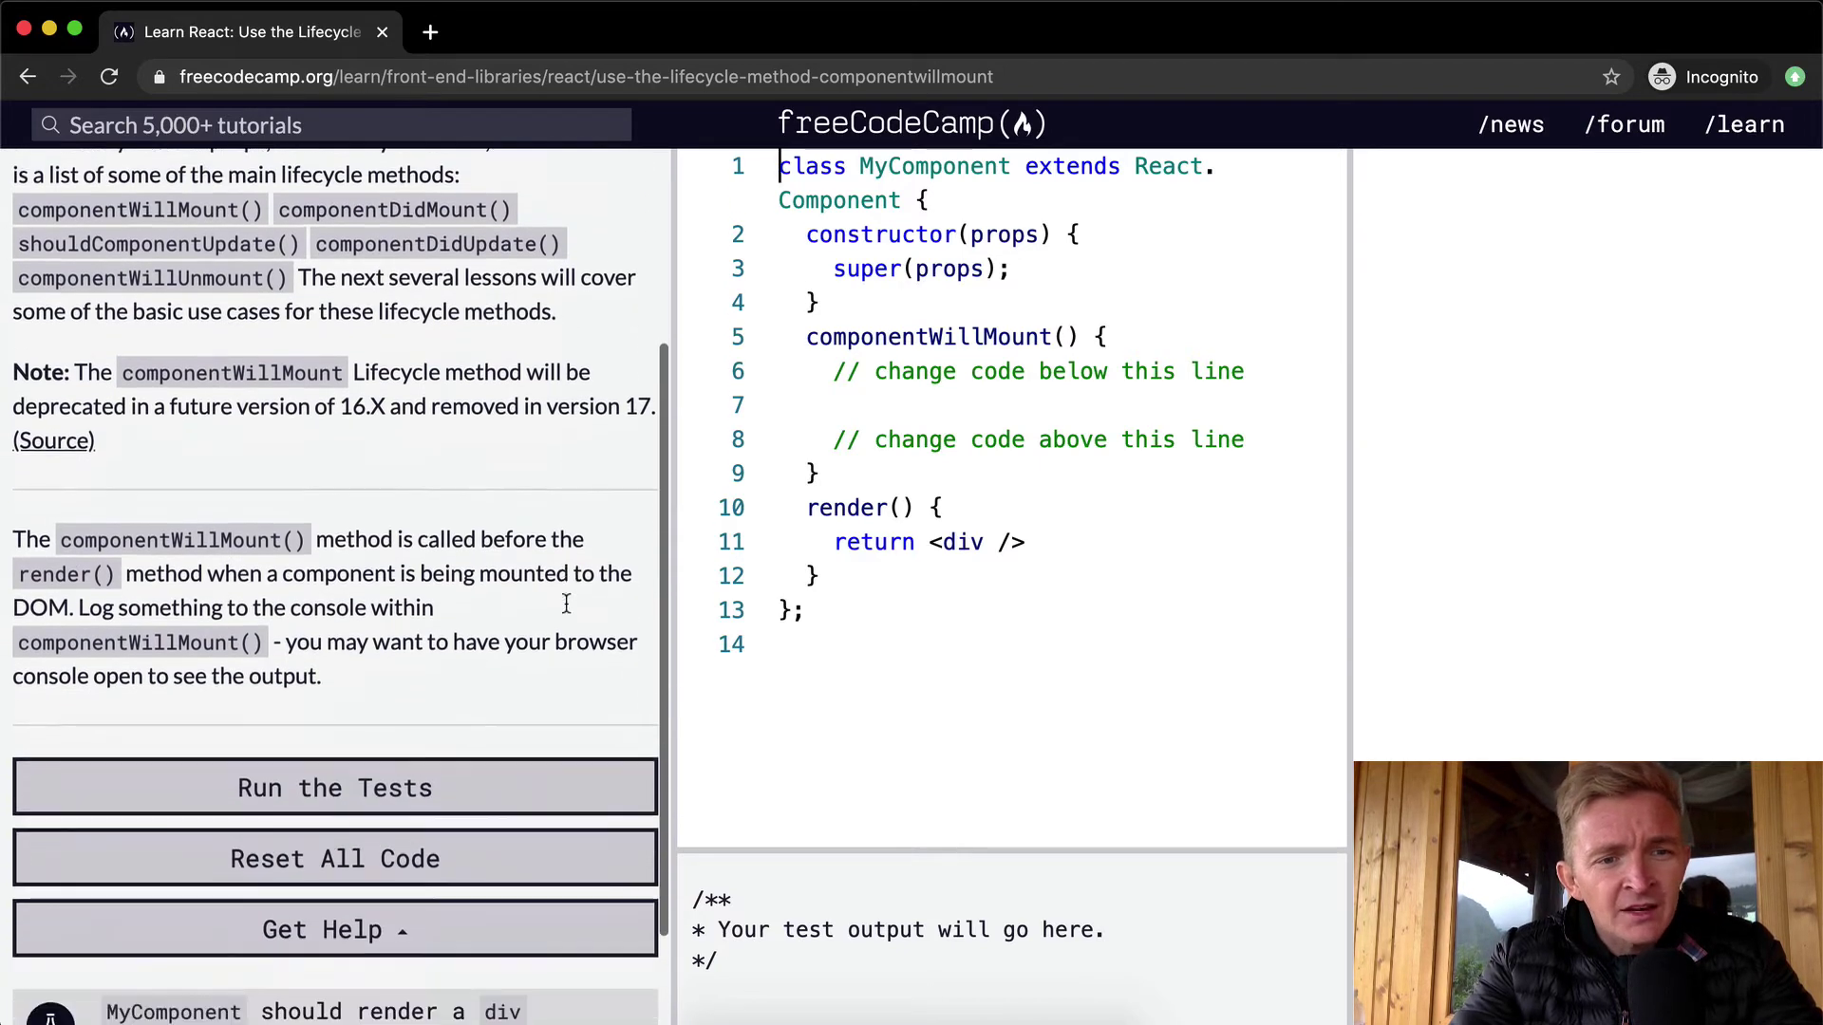
scroll(565, 605, down, 2)
scroll(566, 601, down, 1)
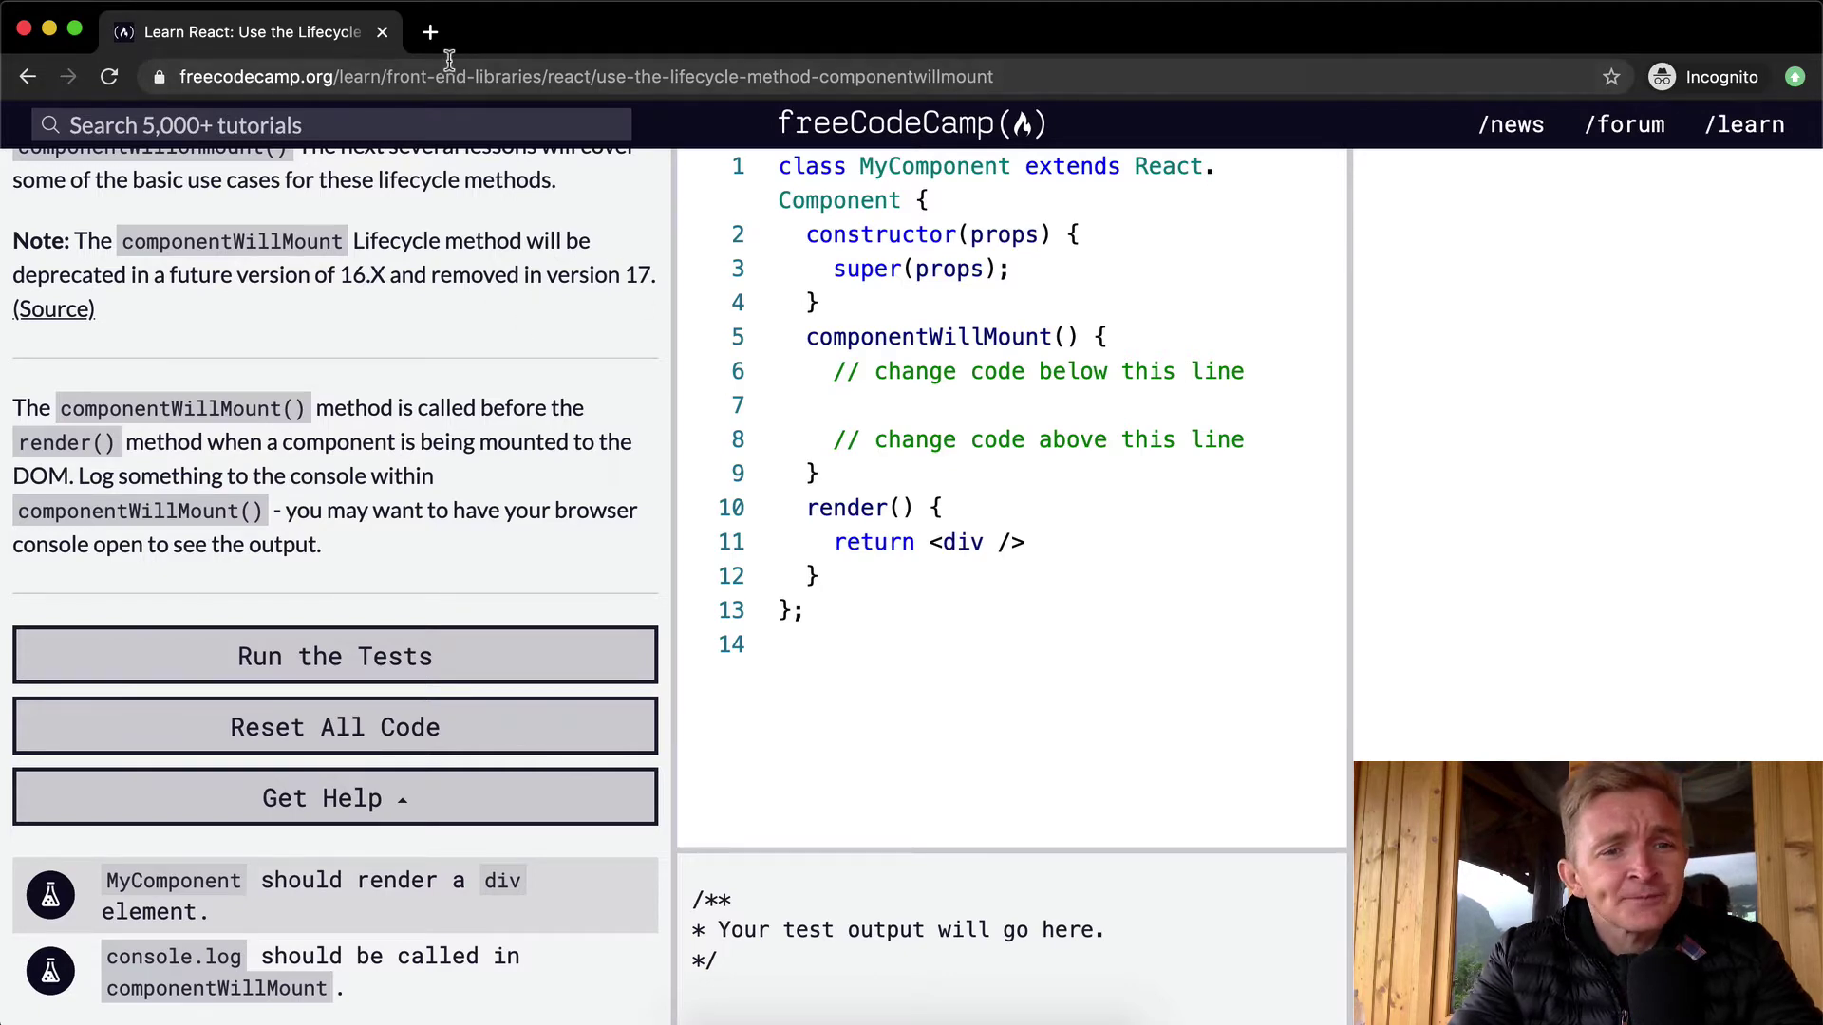
click(430, 32)
text(react)
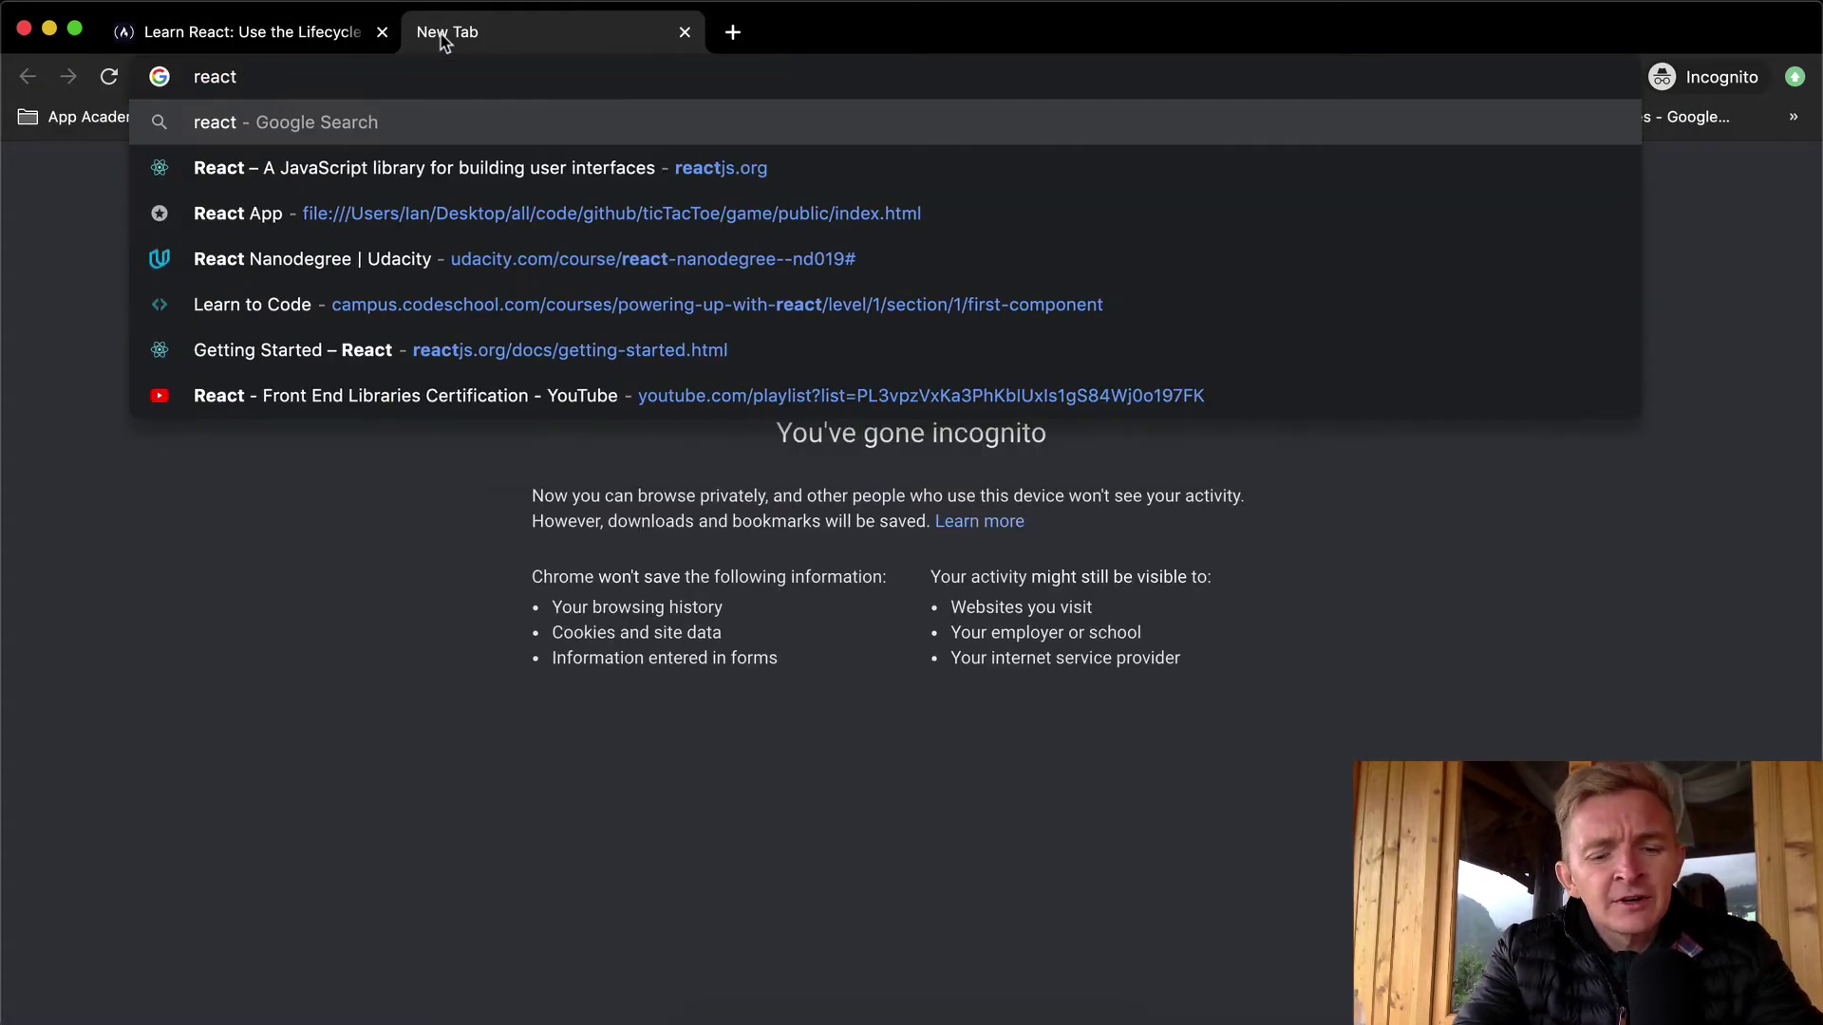
text(+version)
key(Return)
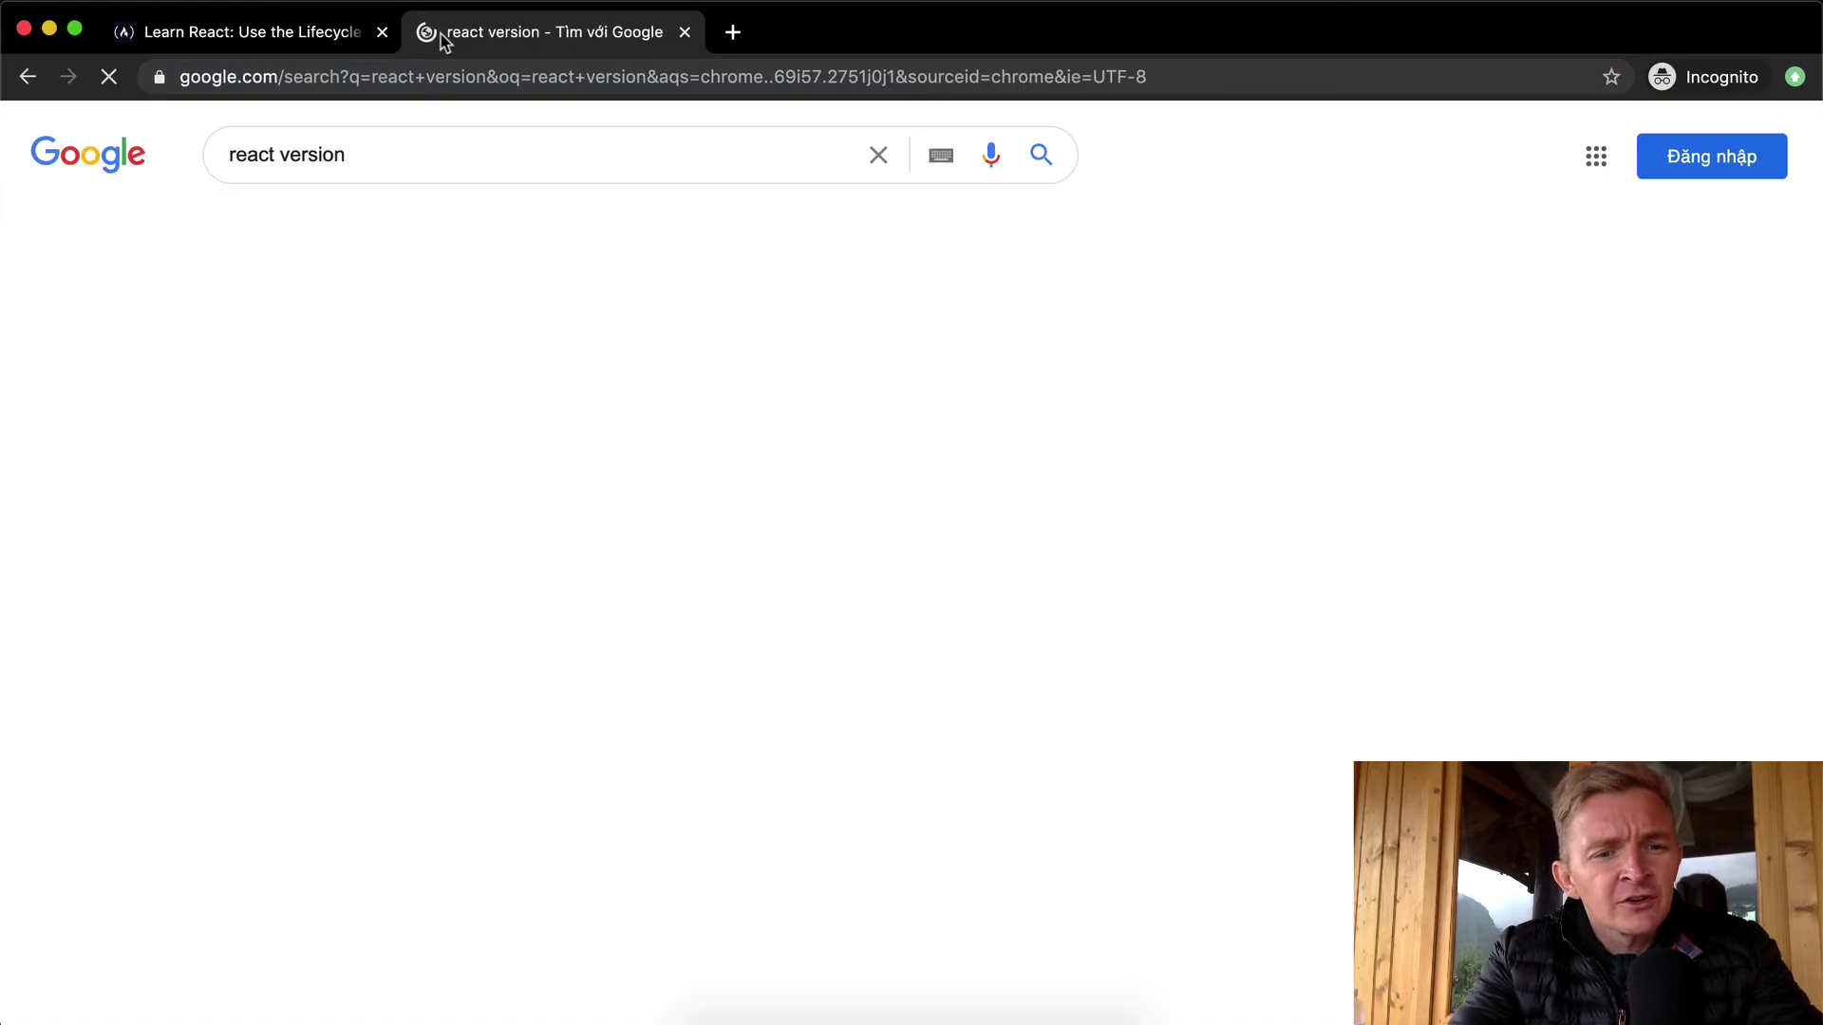
click(299, 370)
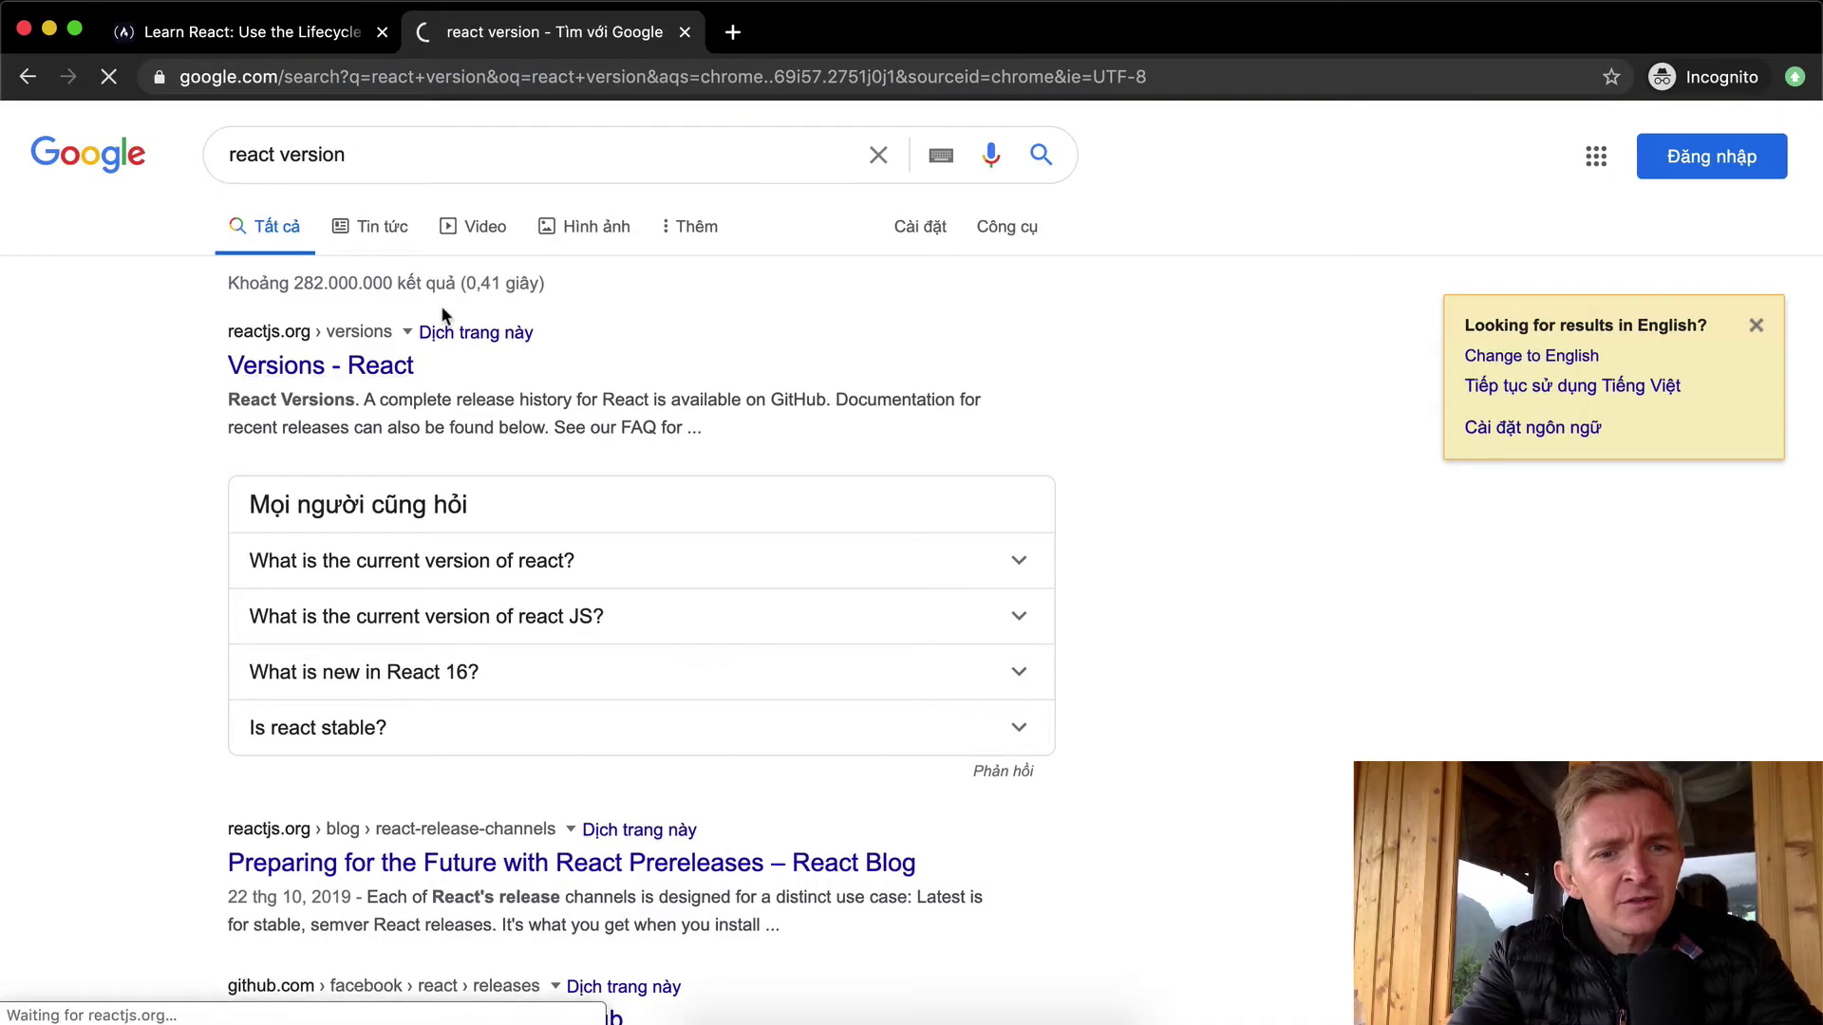
click(683, 31)
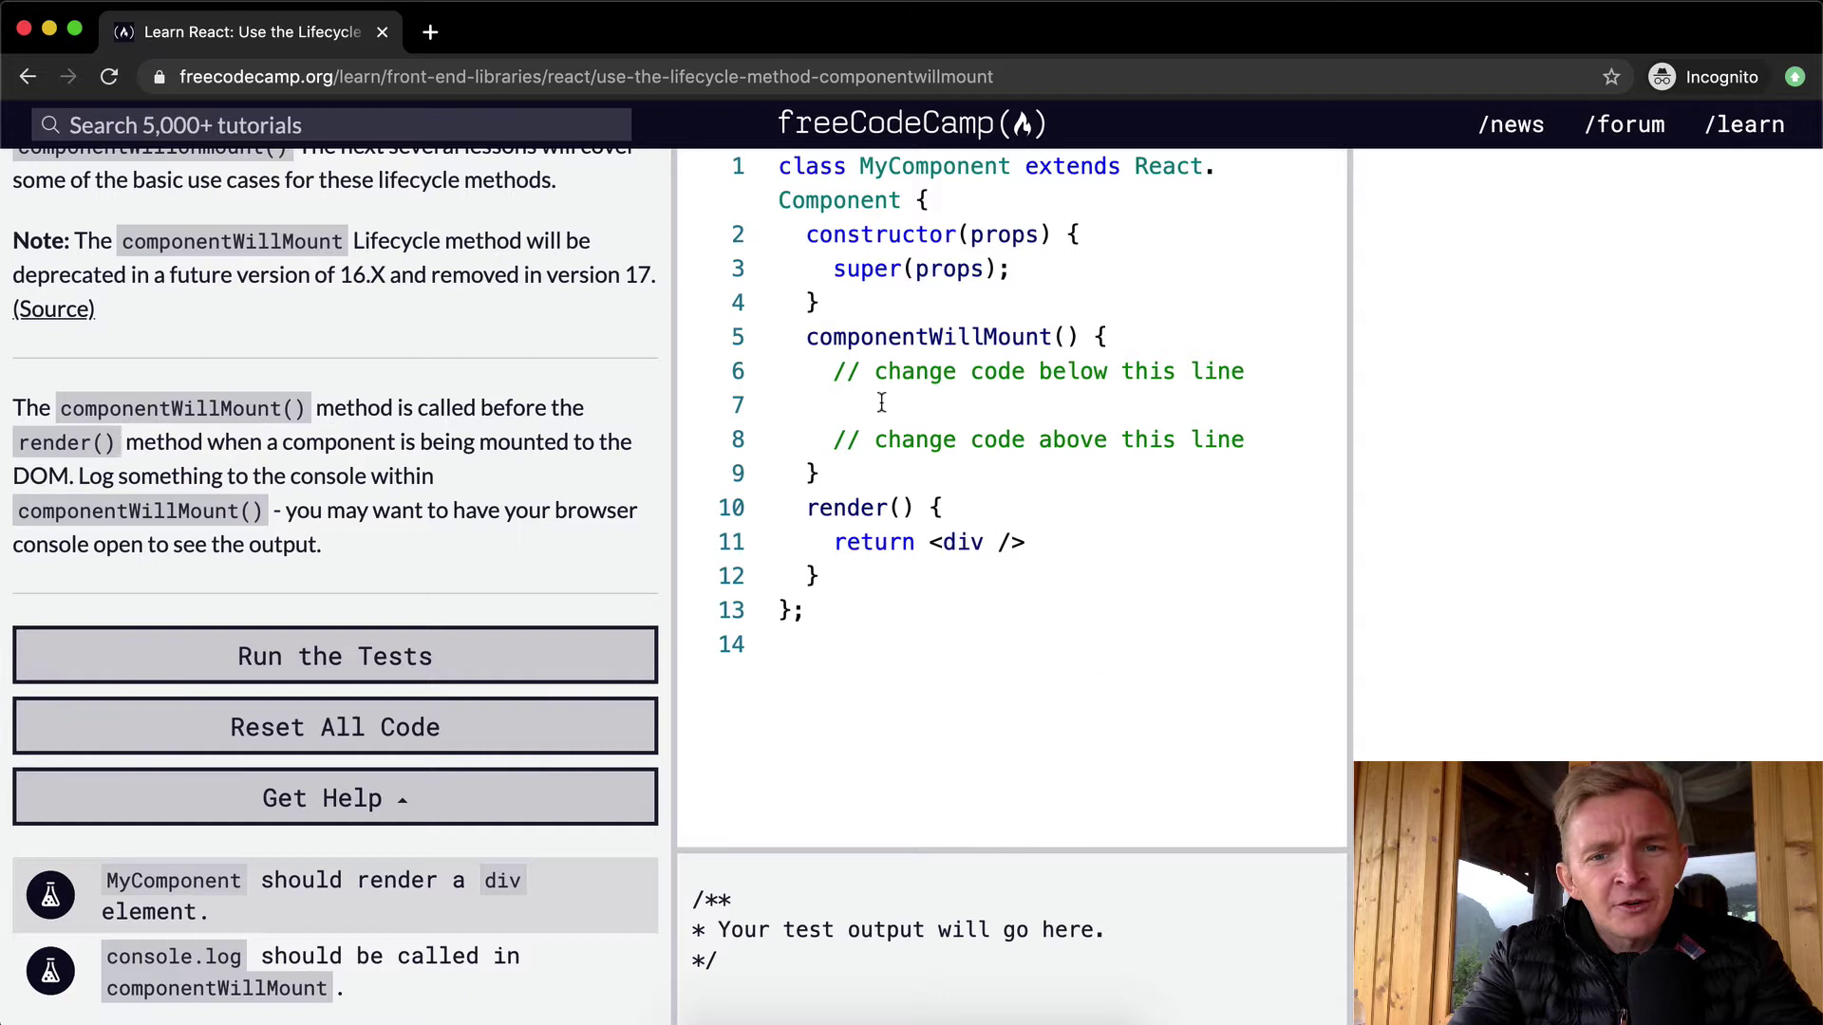
drag(865, 474, 771, 339)
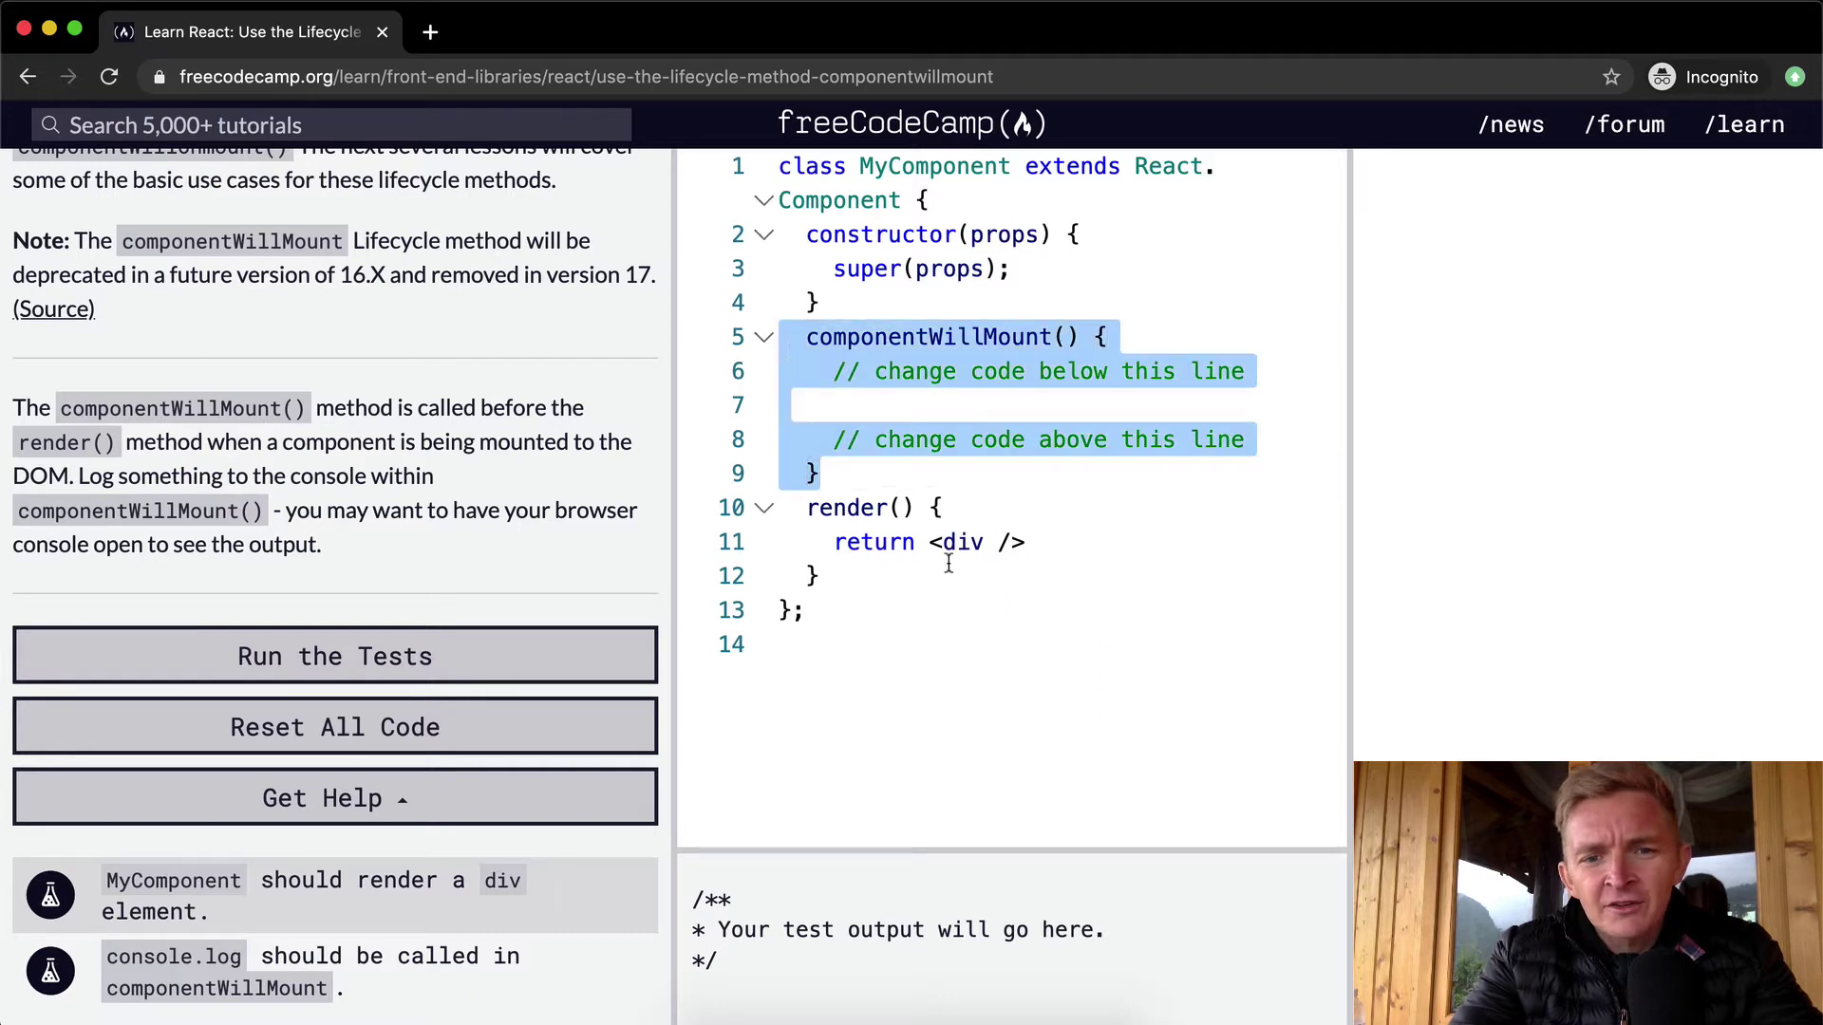
drag(821, 576, 778, 508)
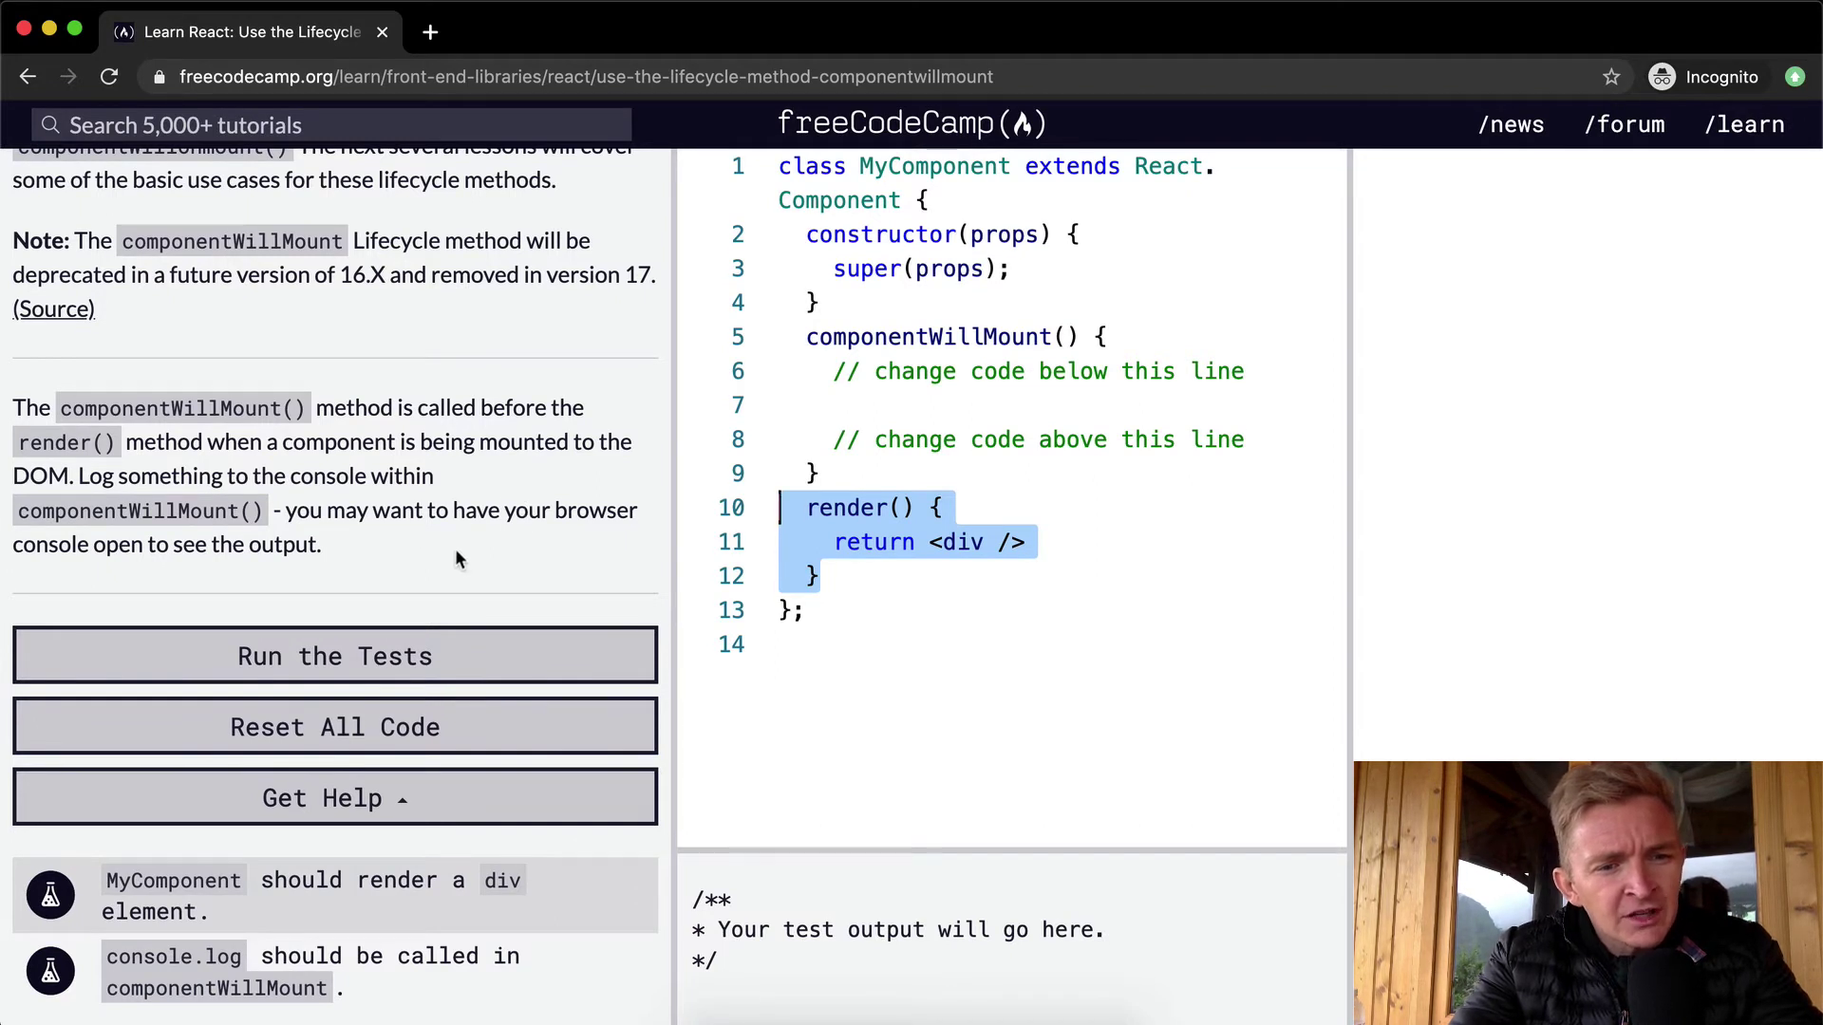
Write console.log("usefulProgrammer") on line 7 and open the Chrome DevTools console.
click(1119, 407)
key(Tab)
text(console.log)
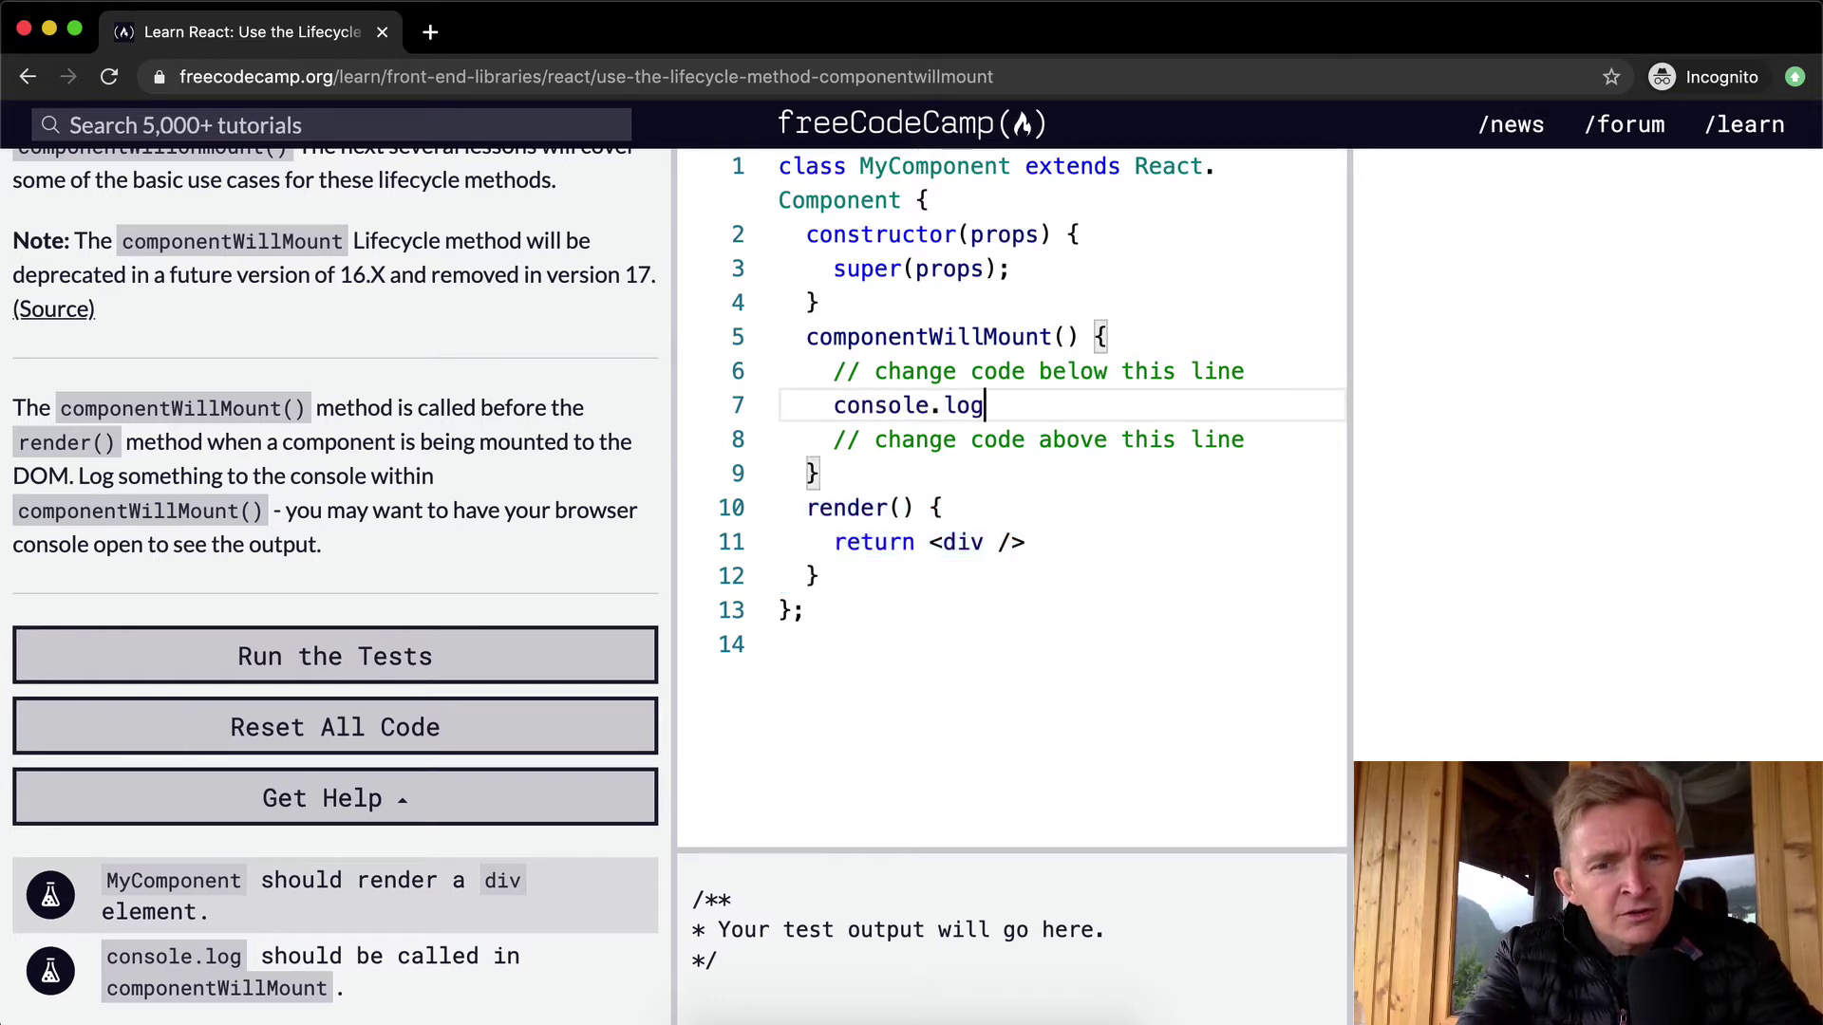
text(("usefu)
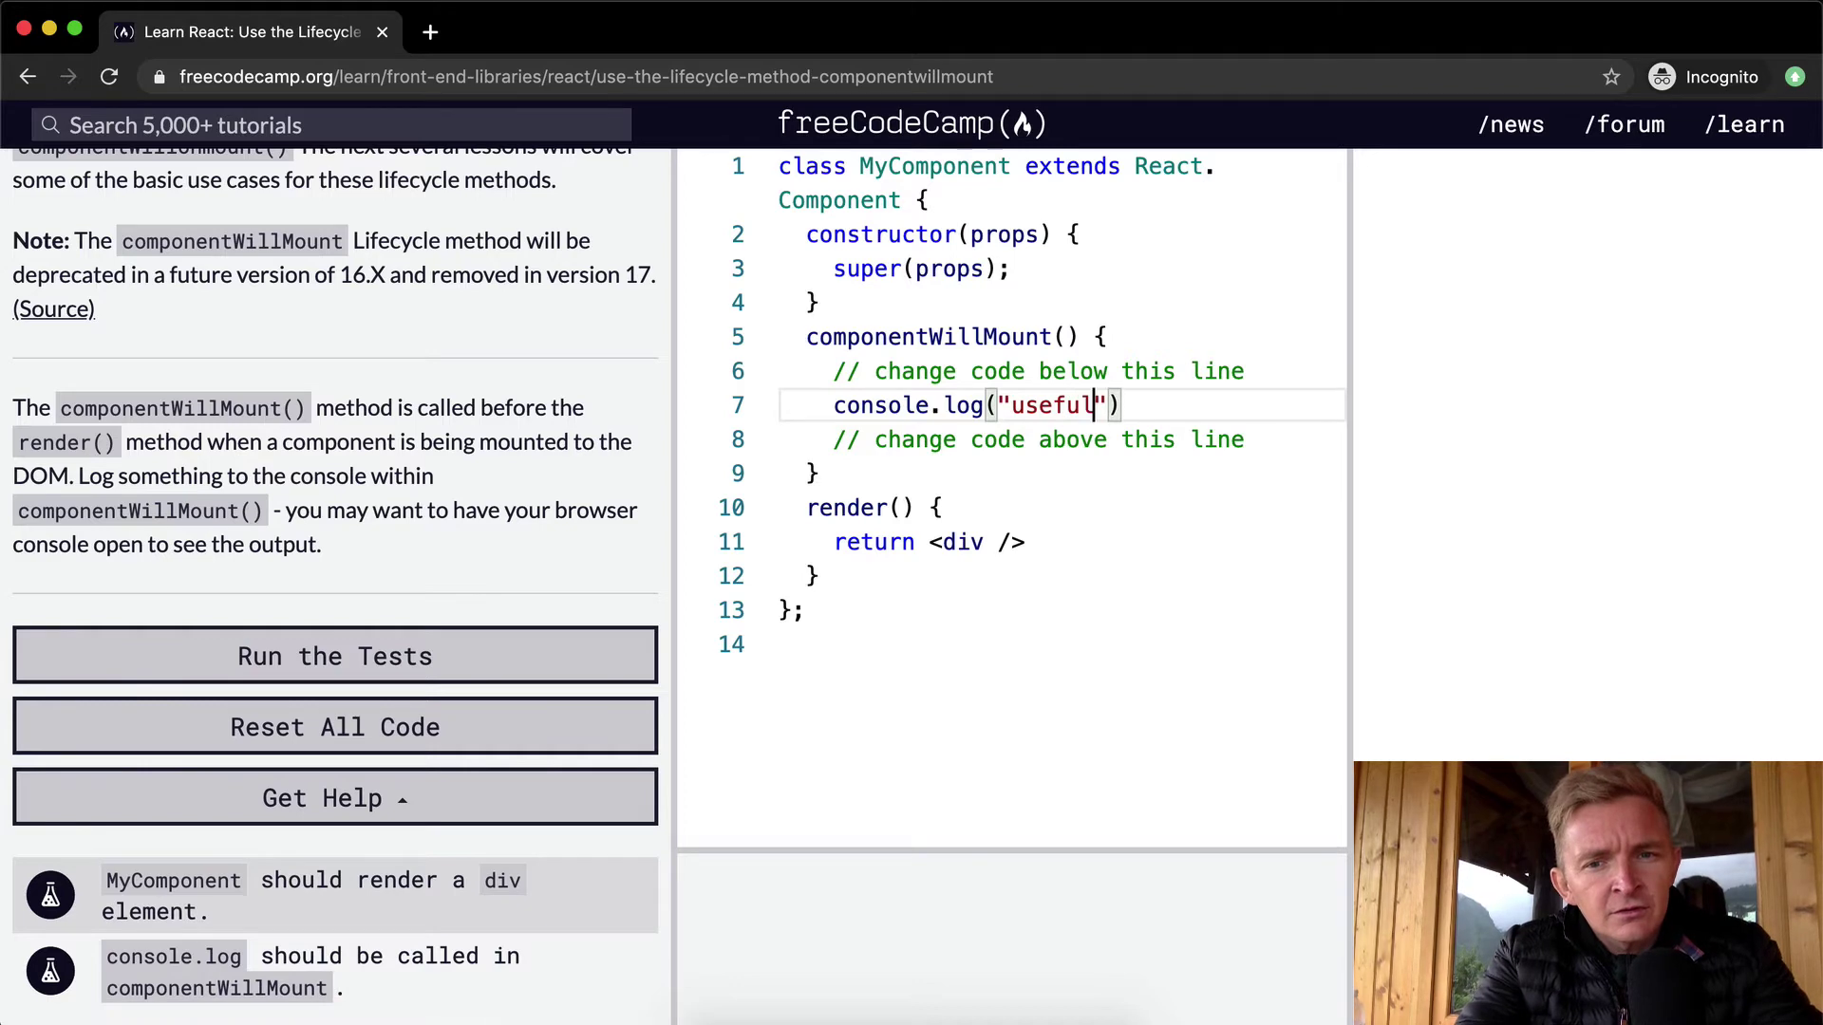
text(lProgrammer")
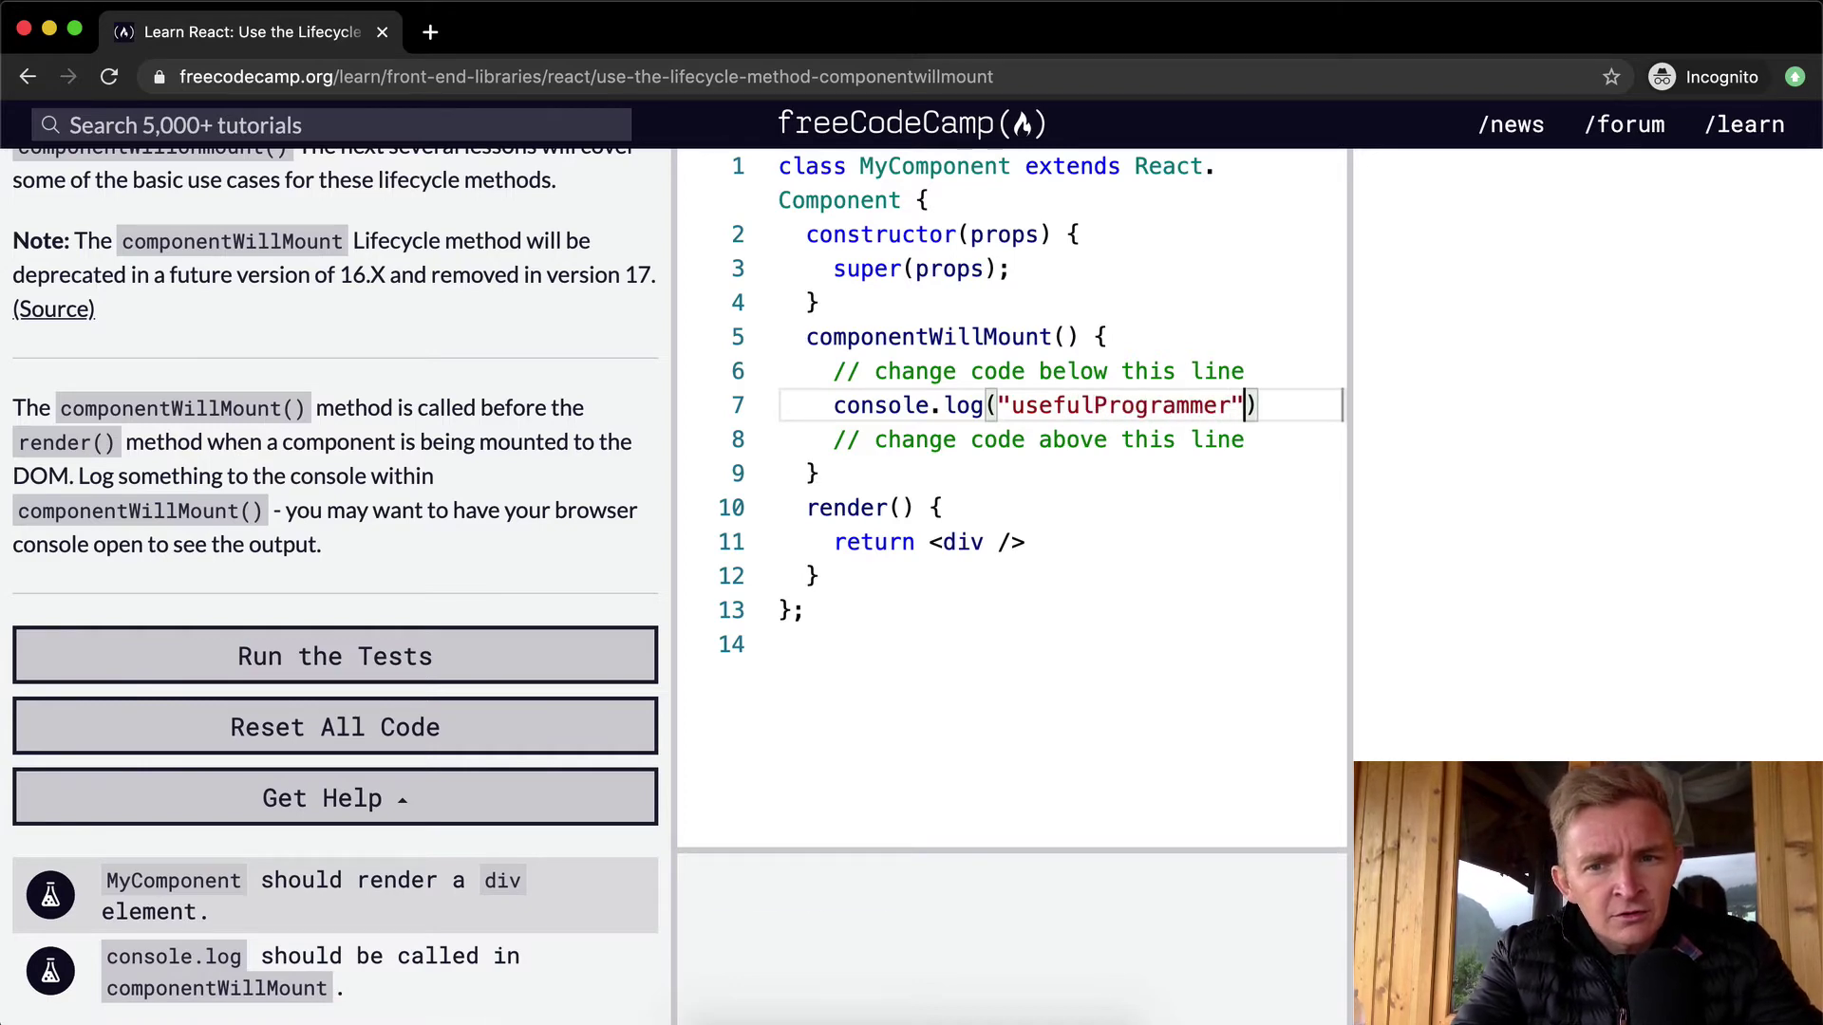
text();)
double_click(872, 900)
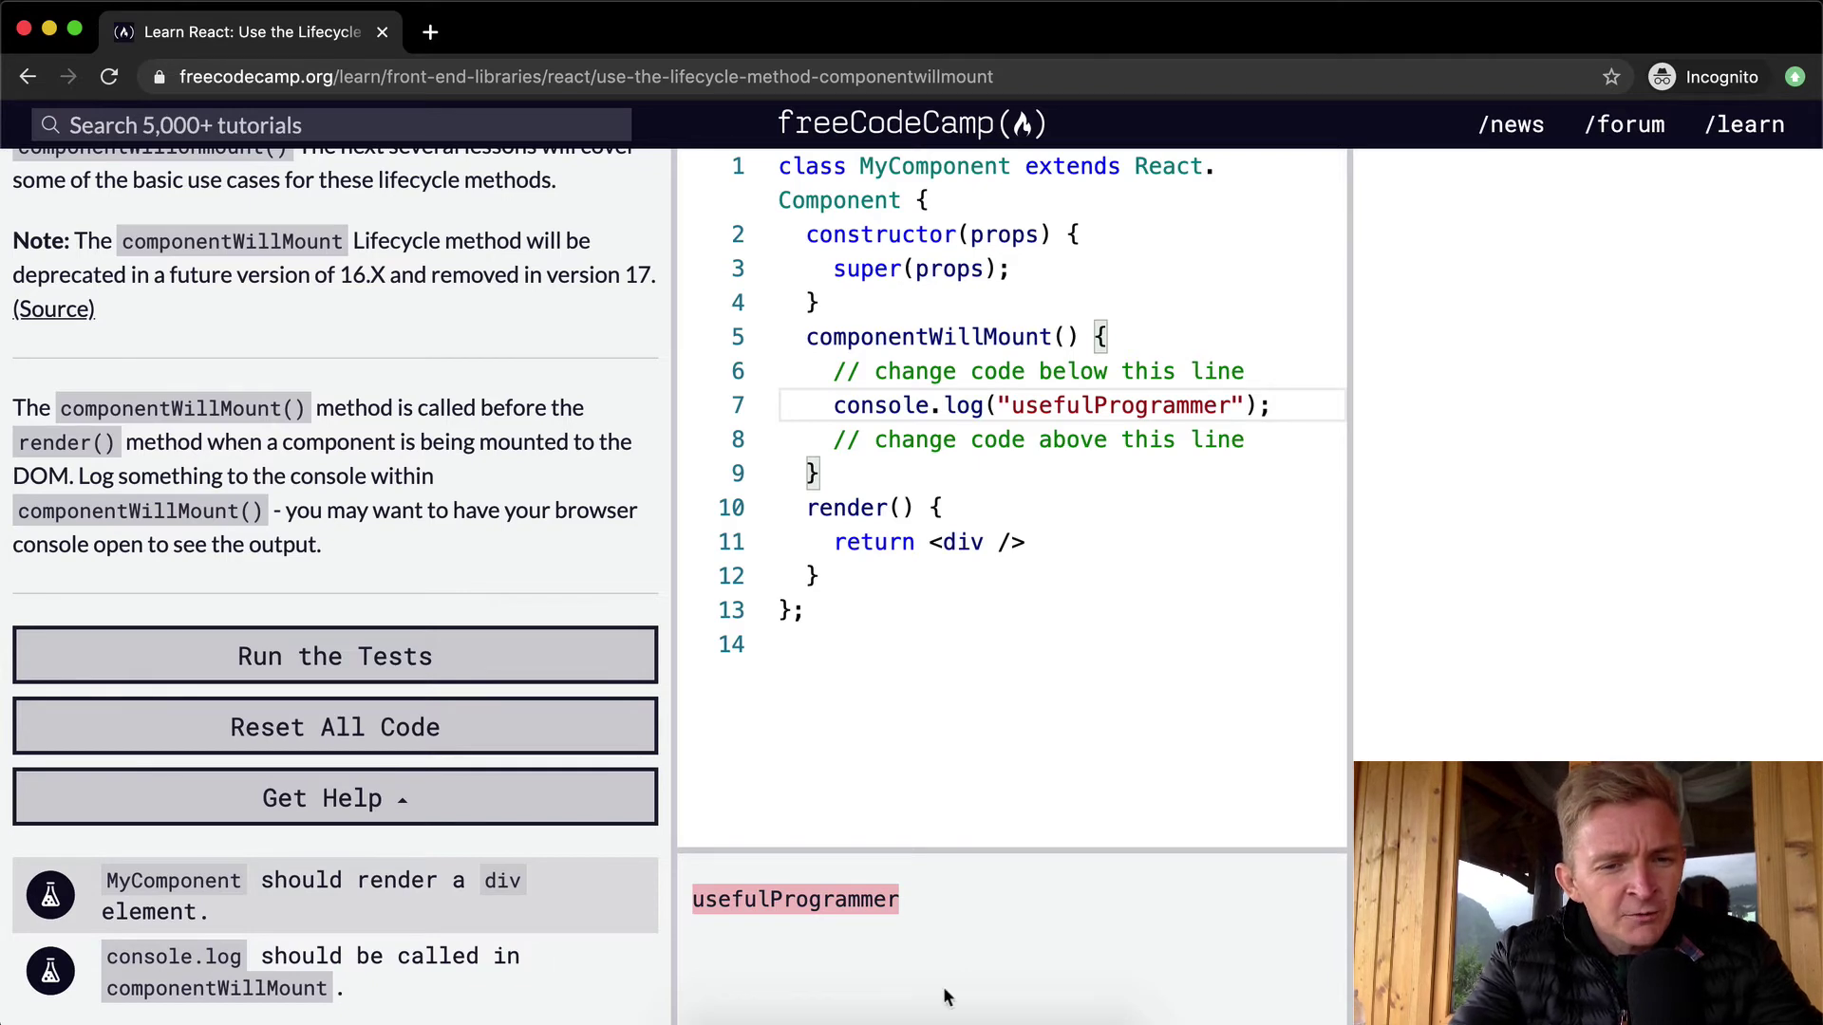
key(super+alt+j)
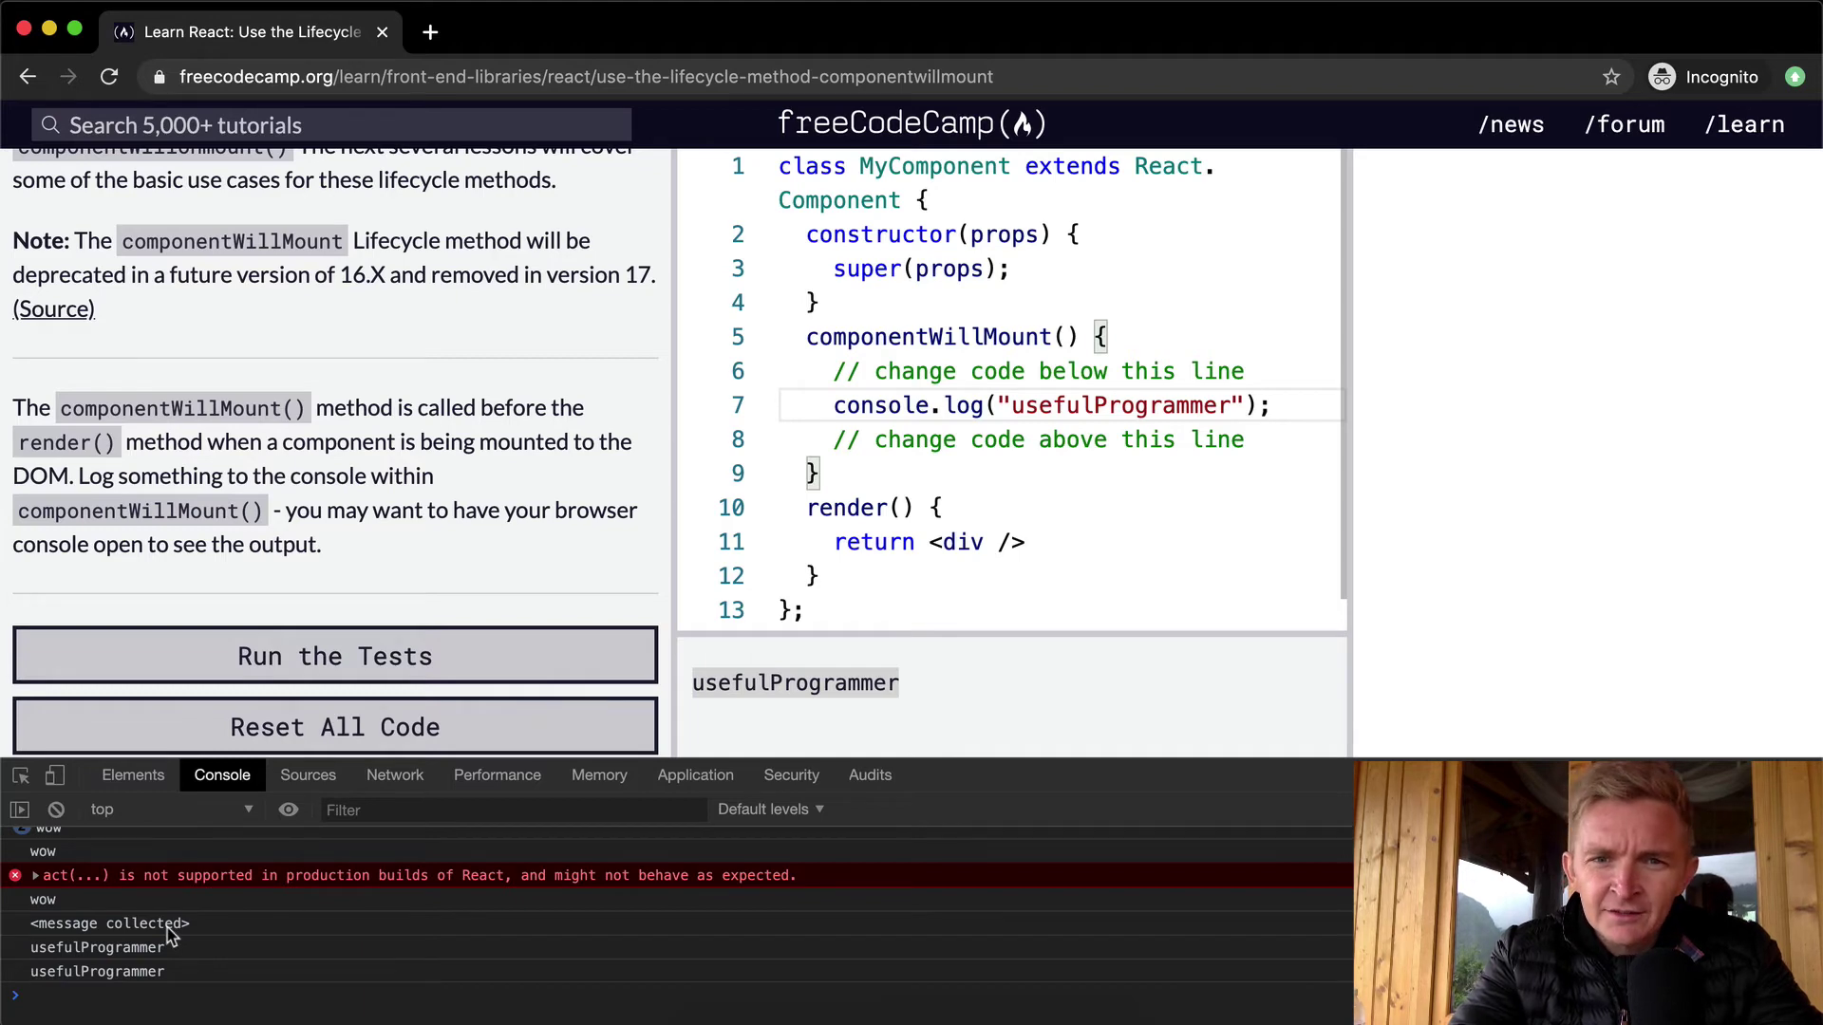
Run the lesson's tests and dismiss the completion dialog.
click(360, 652)
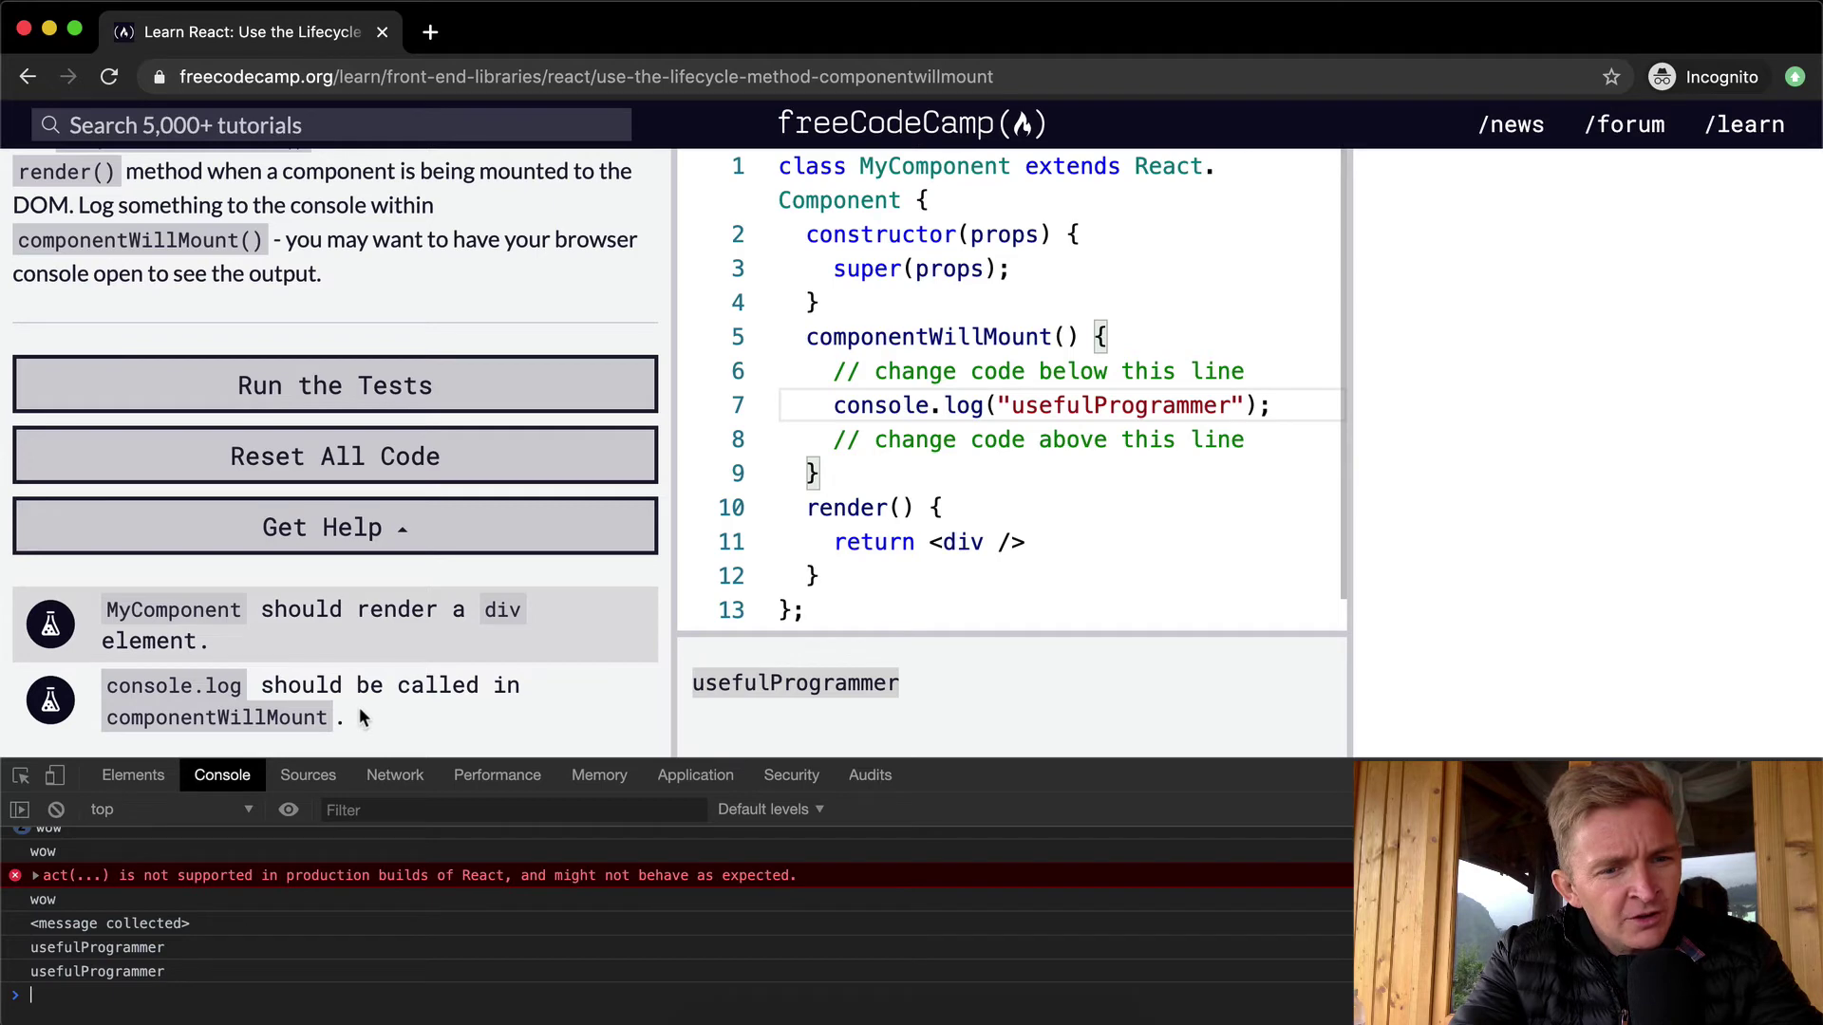
click(467, 378)
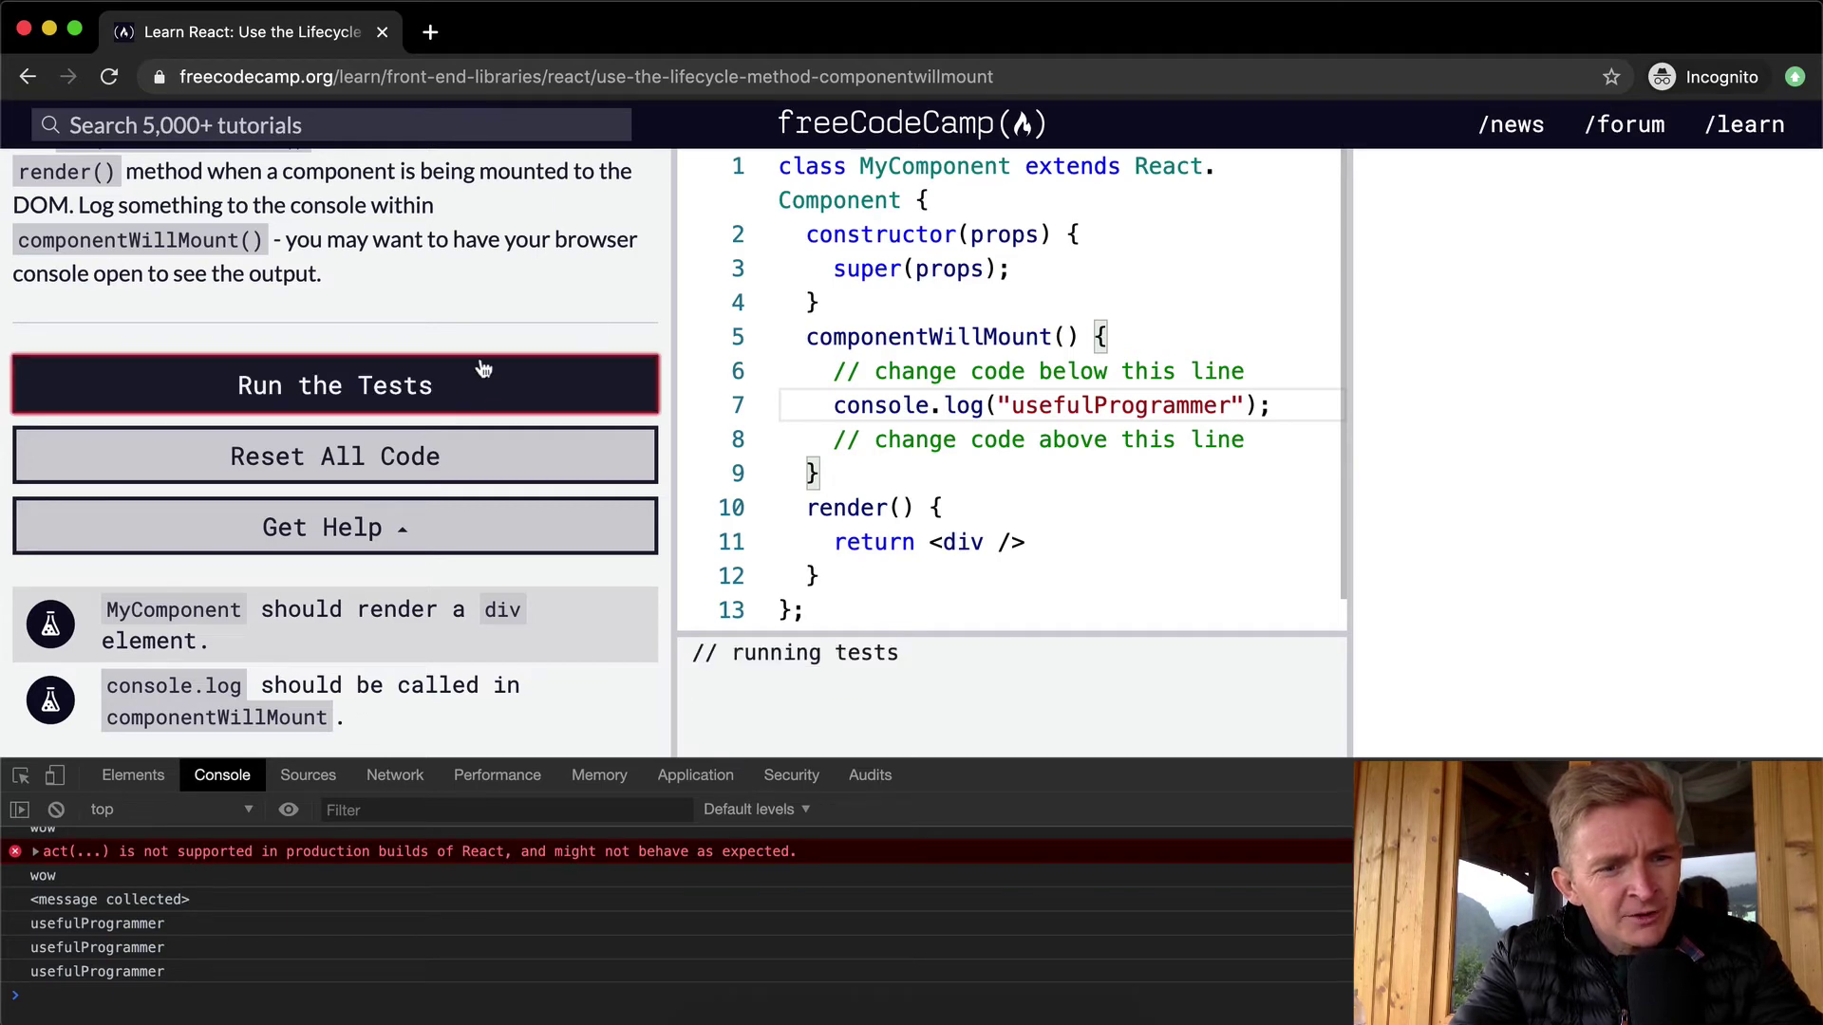
click(1449, 176)
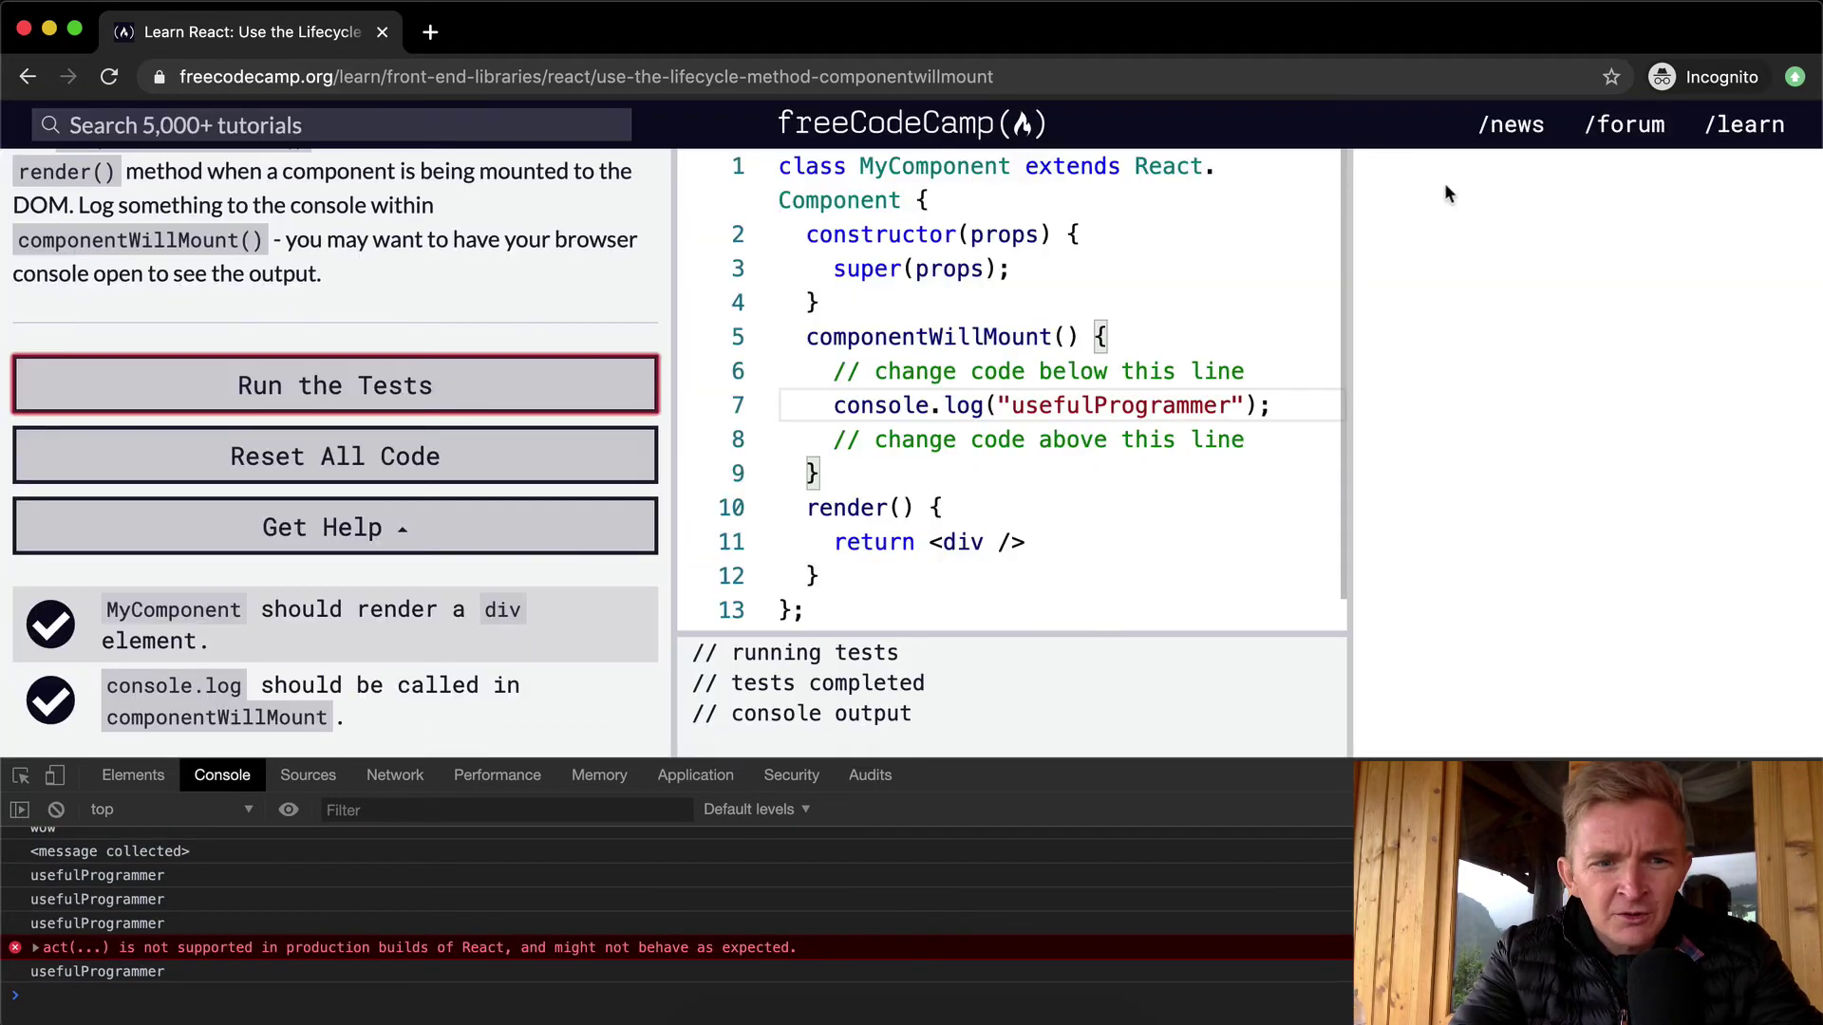
Retouch the closing quote after usefulProgrammer on line 7, then close DevTools.
click(1035, 516)
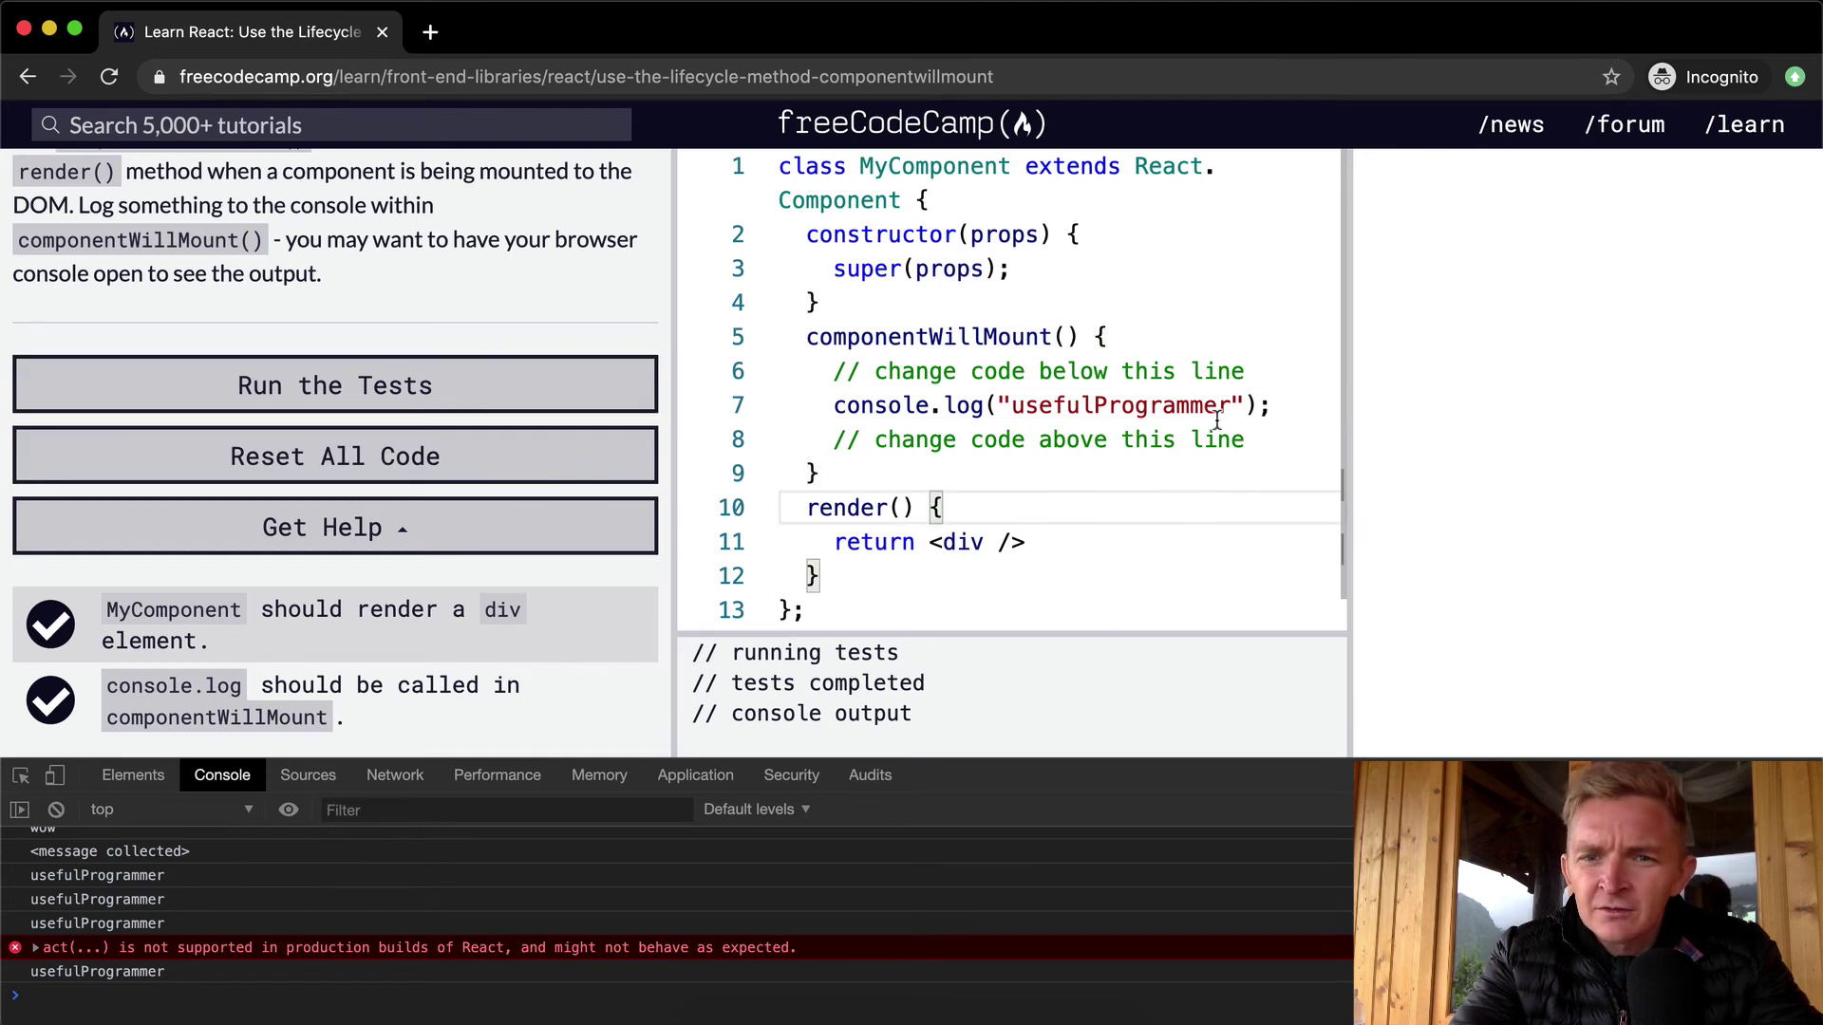
double_click(1118, 404)
key(Right)
key(Right)
key(BackSpace)
text(")
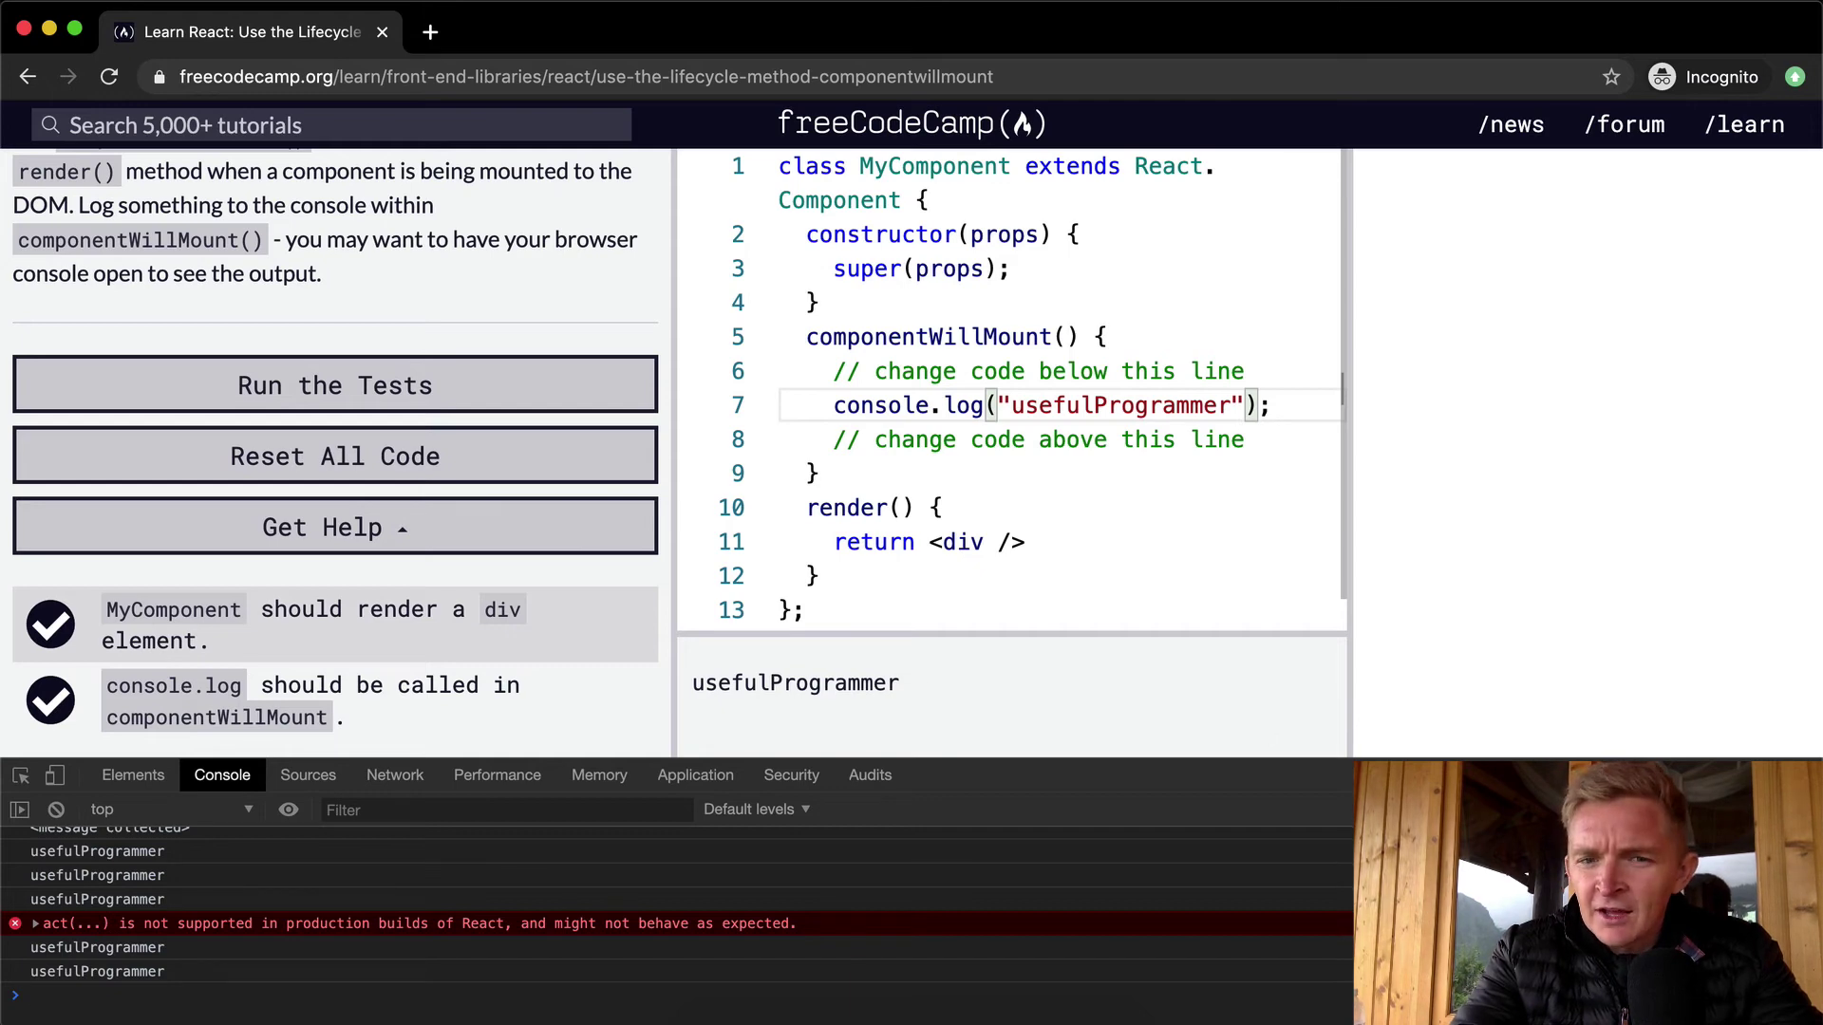
key(super+alt+i)
scroll(523, 414, up, 5)
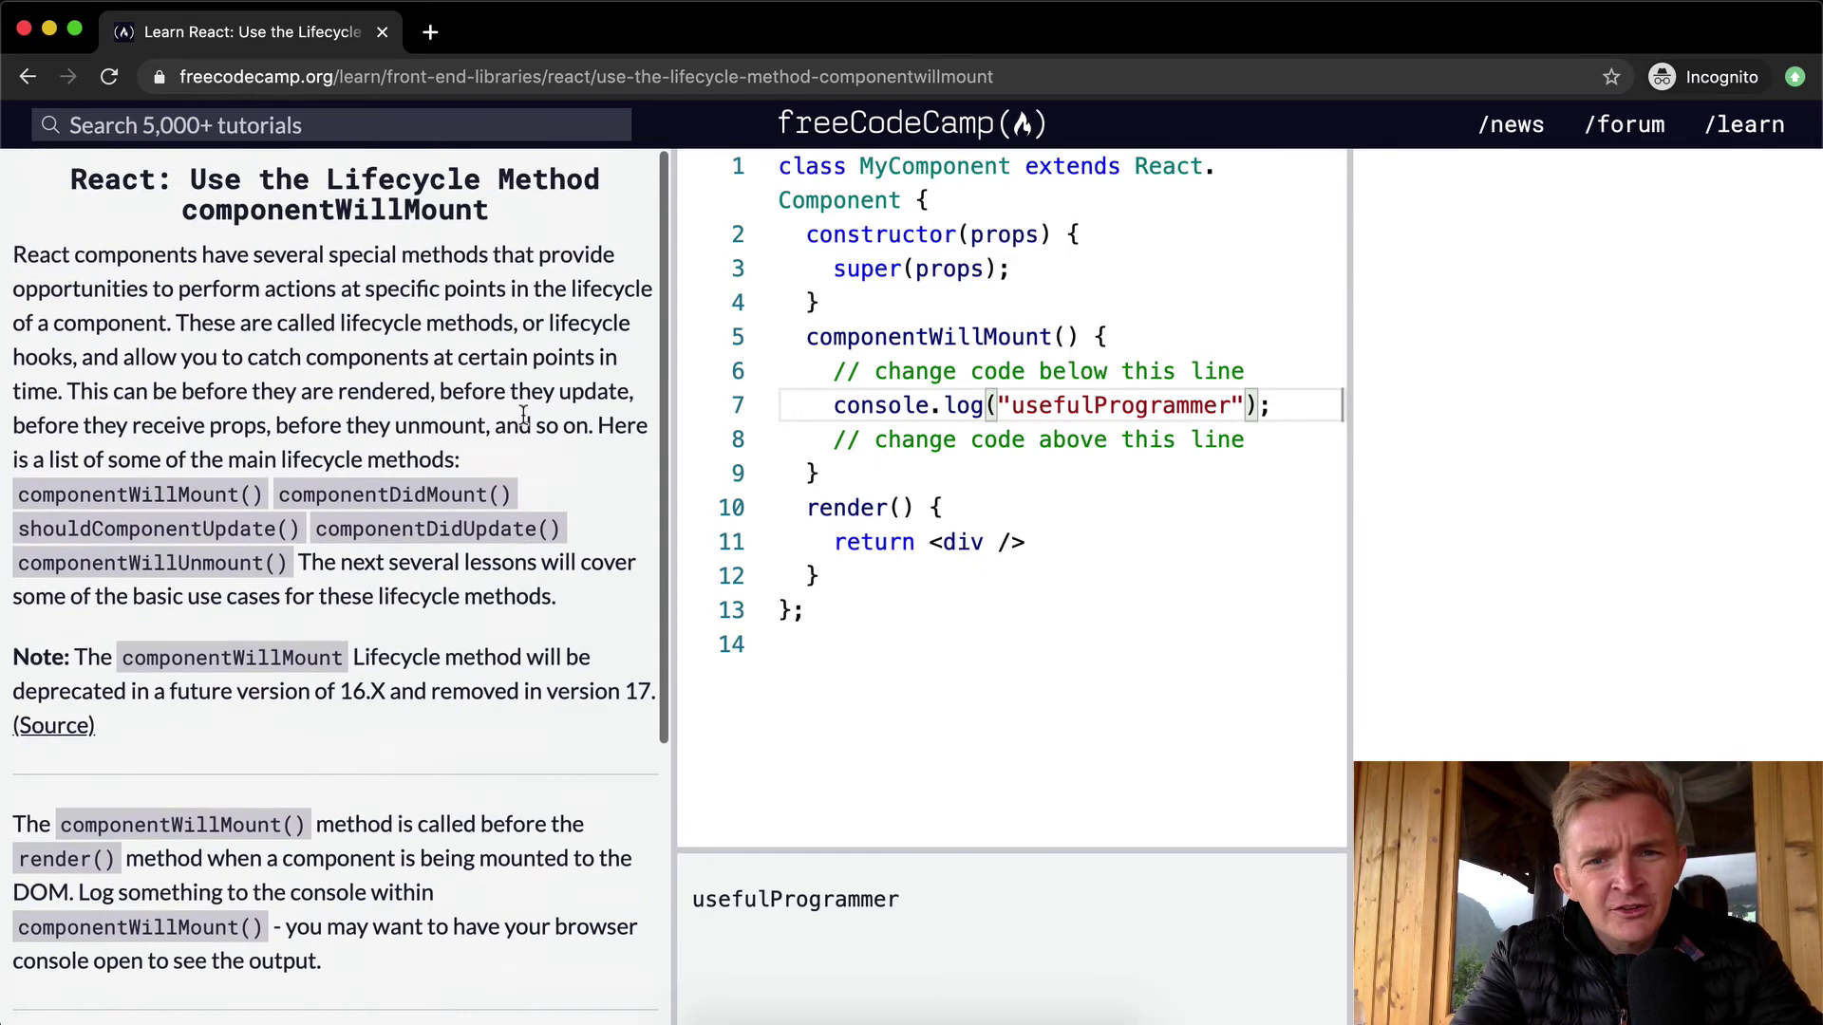
Highlight the console.log line, the componentWillMount block, and all the component code.
click(964, 406)
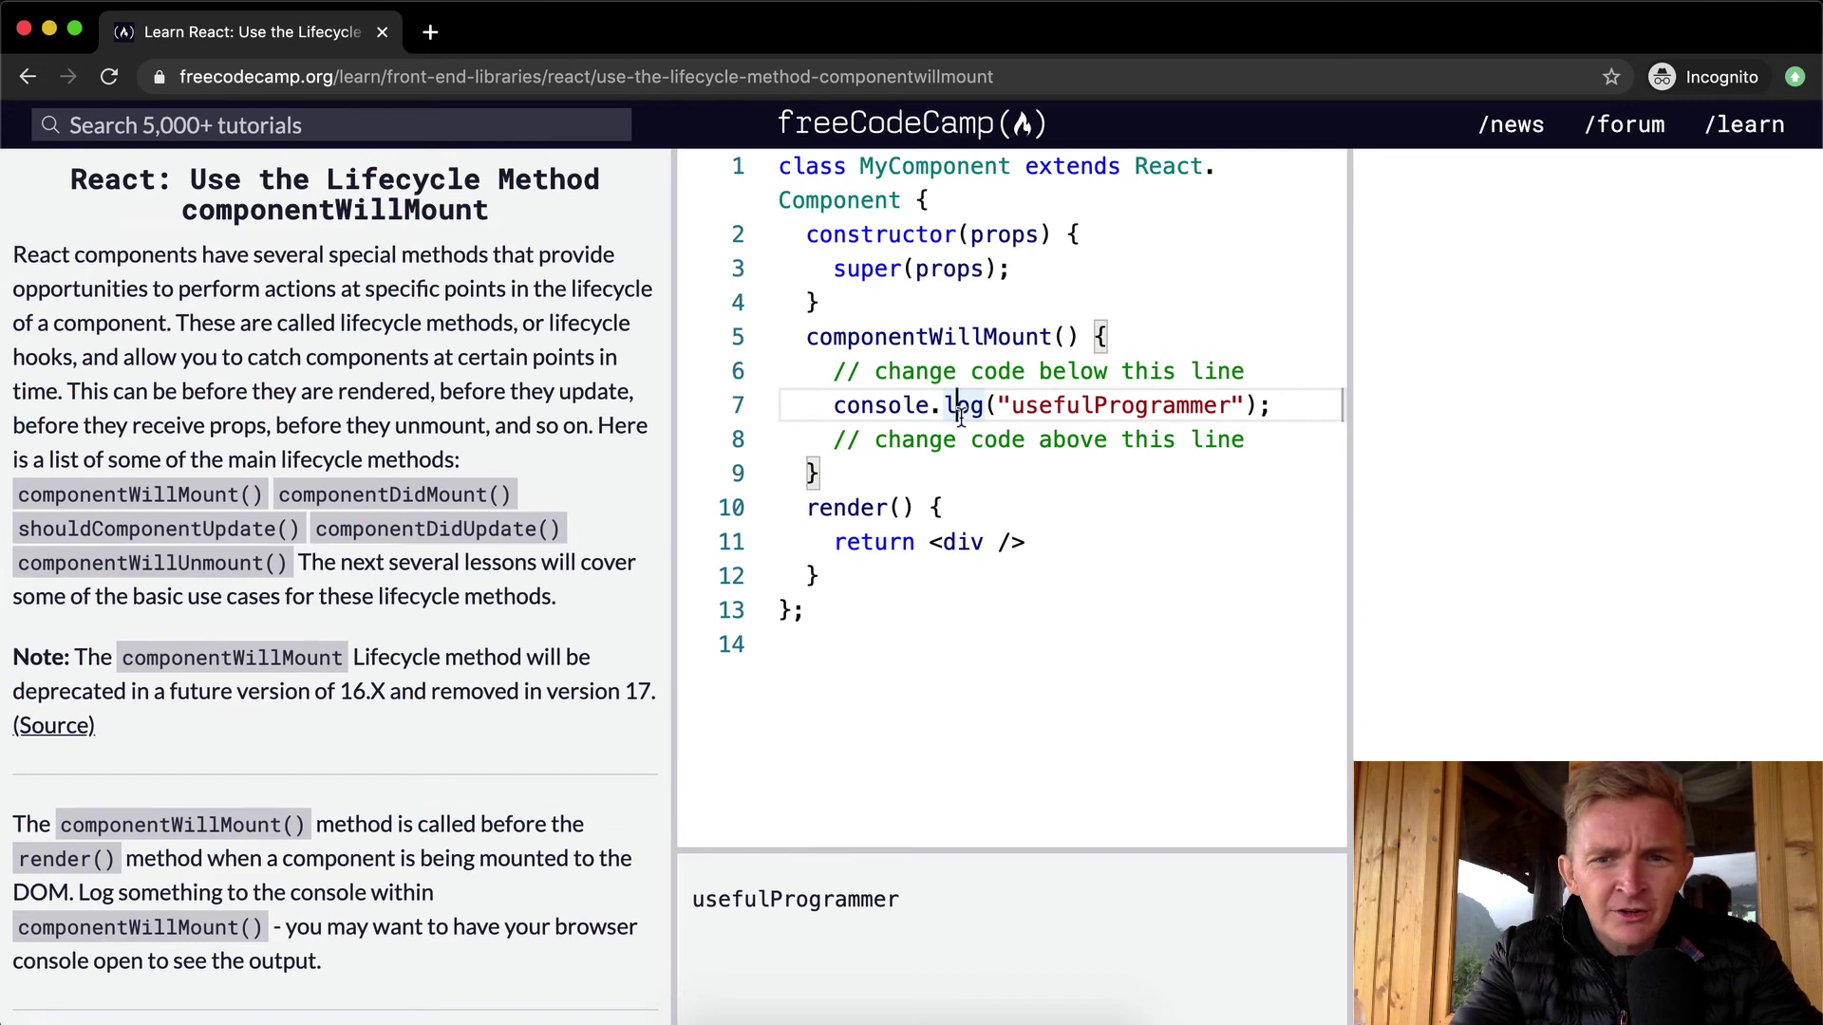
mouse_move(834, 406)
mouse_down()
mouse_move(1213, 405)
mouse_move(832, 409)
mouse_up()
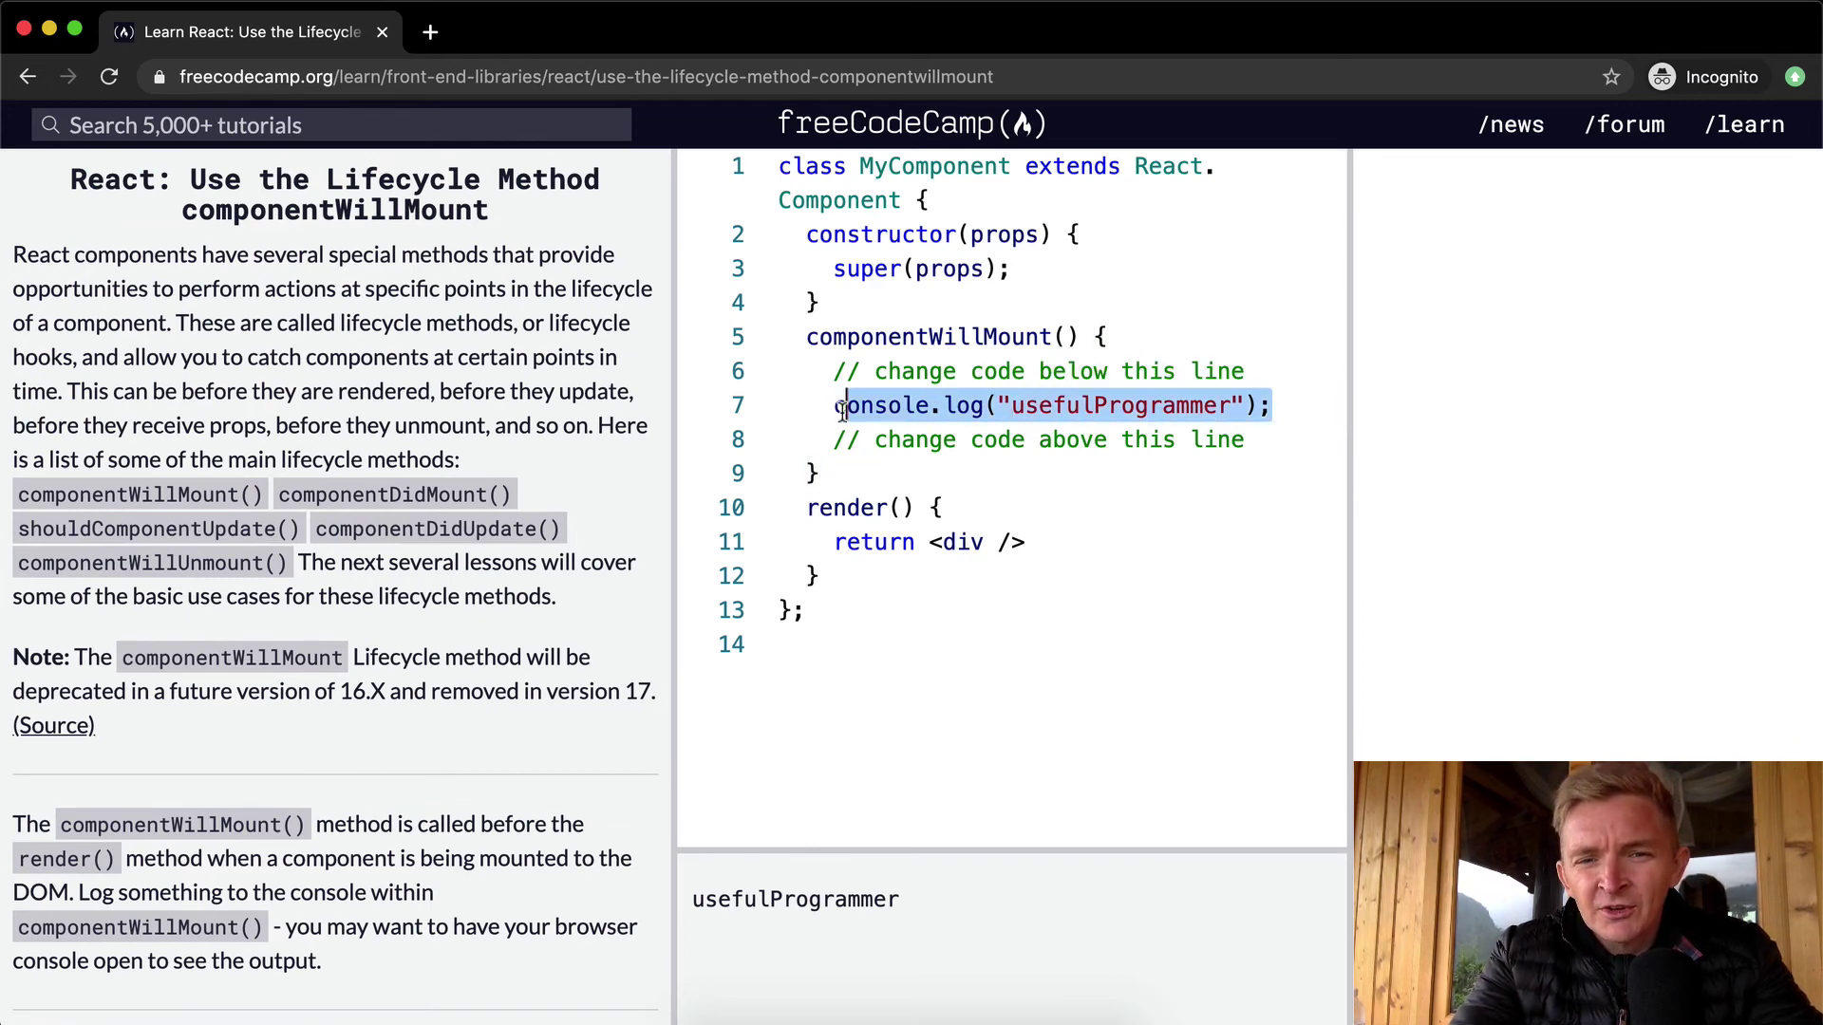
drag(949, 489, 861, 334)
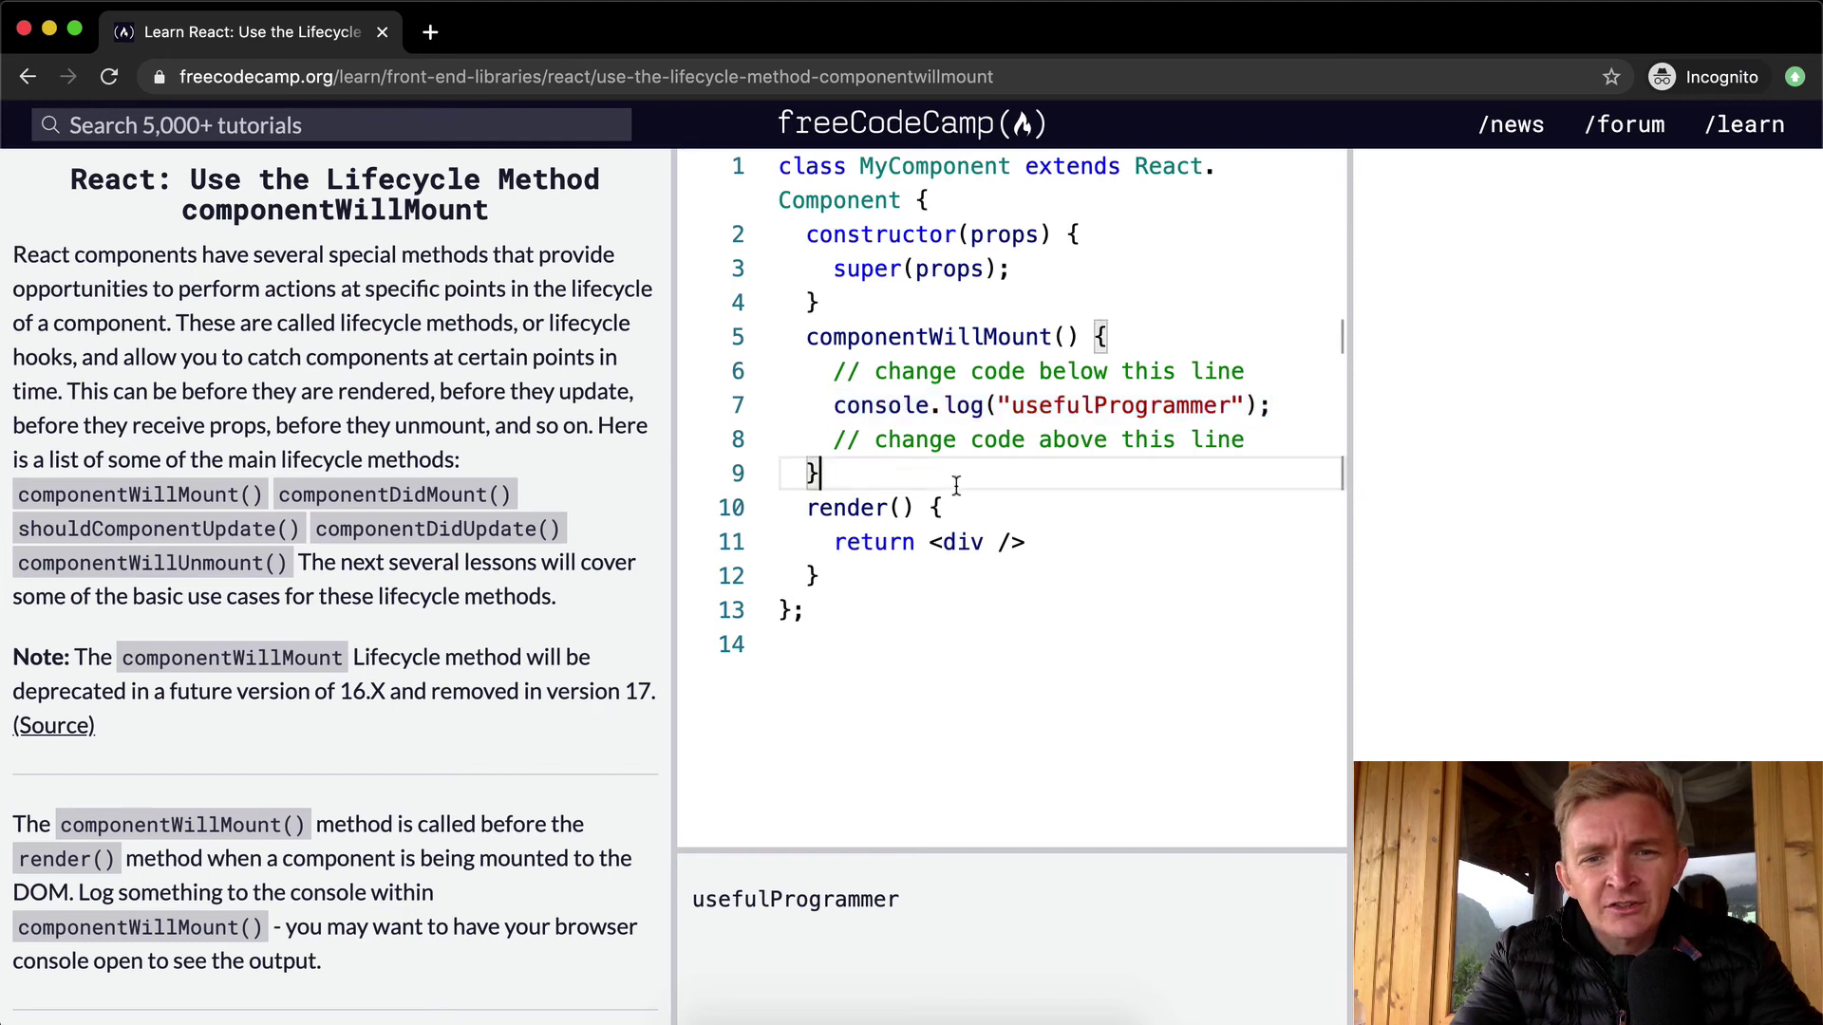
click(1010, 445)
key(super+a)
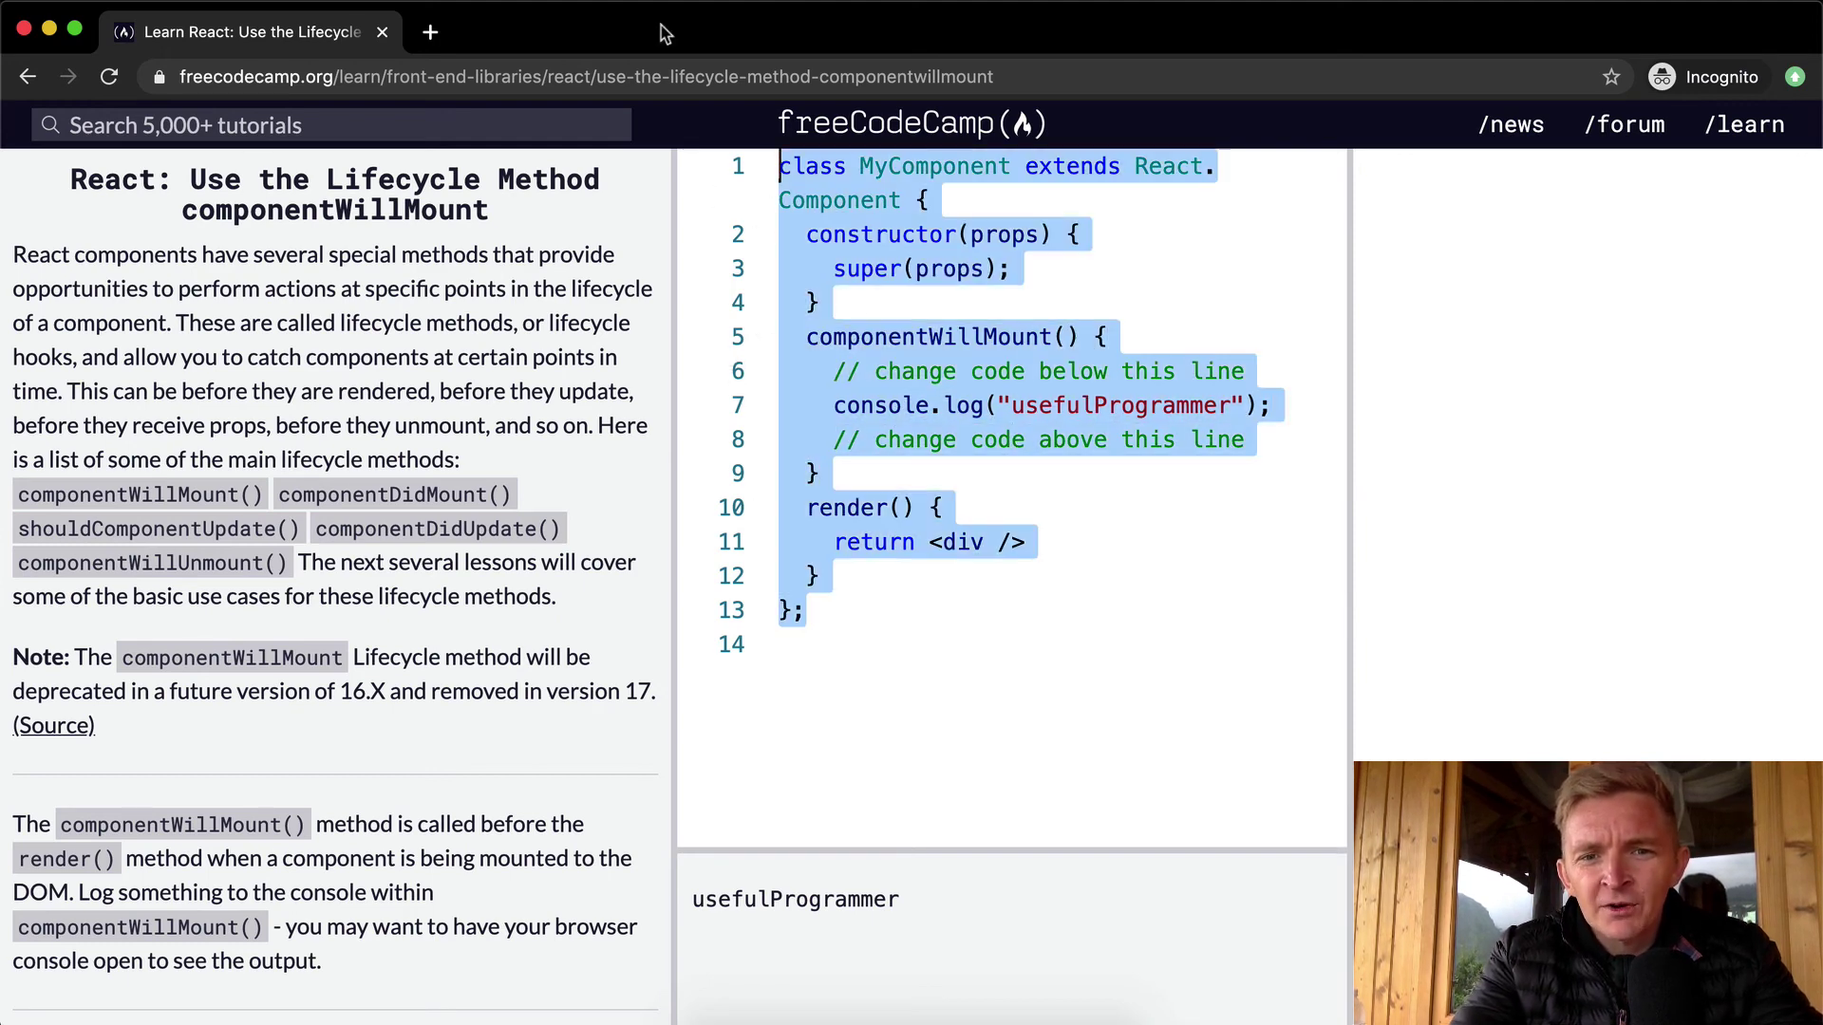
click(1099, 461)
Re-highlight the console.log statement and componentWillMount block, then rerun the tests.
drag(828, 404, 1262, 405)
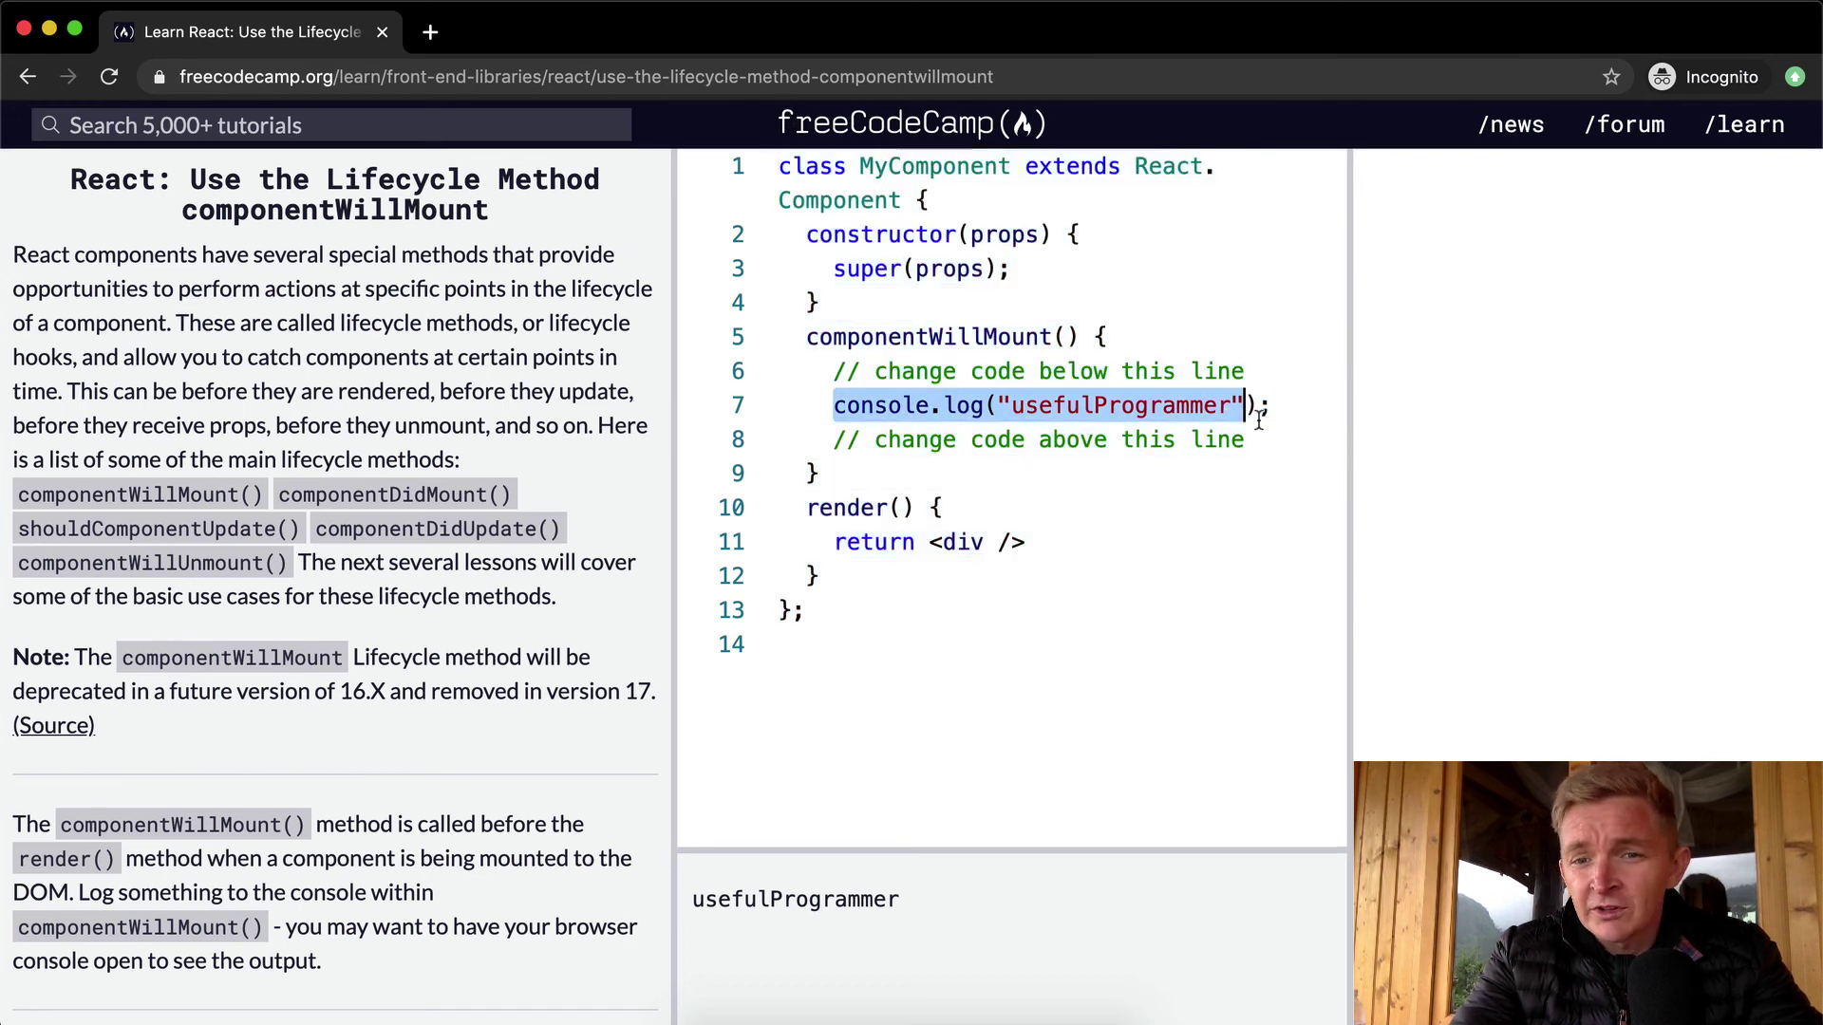
click(1223, 500)
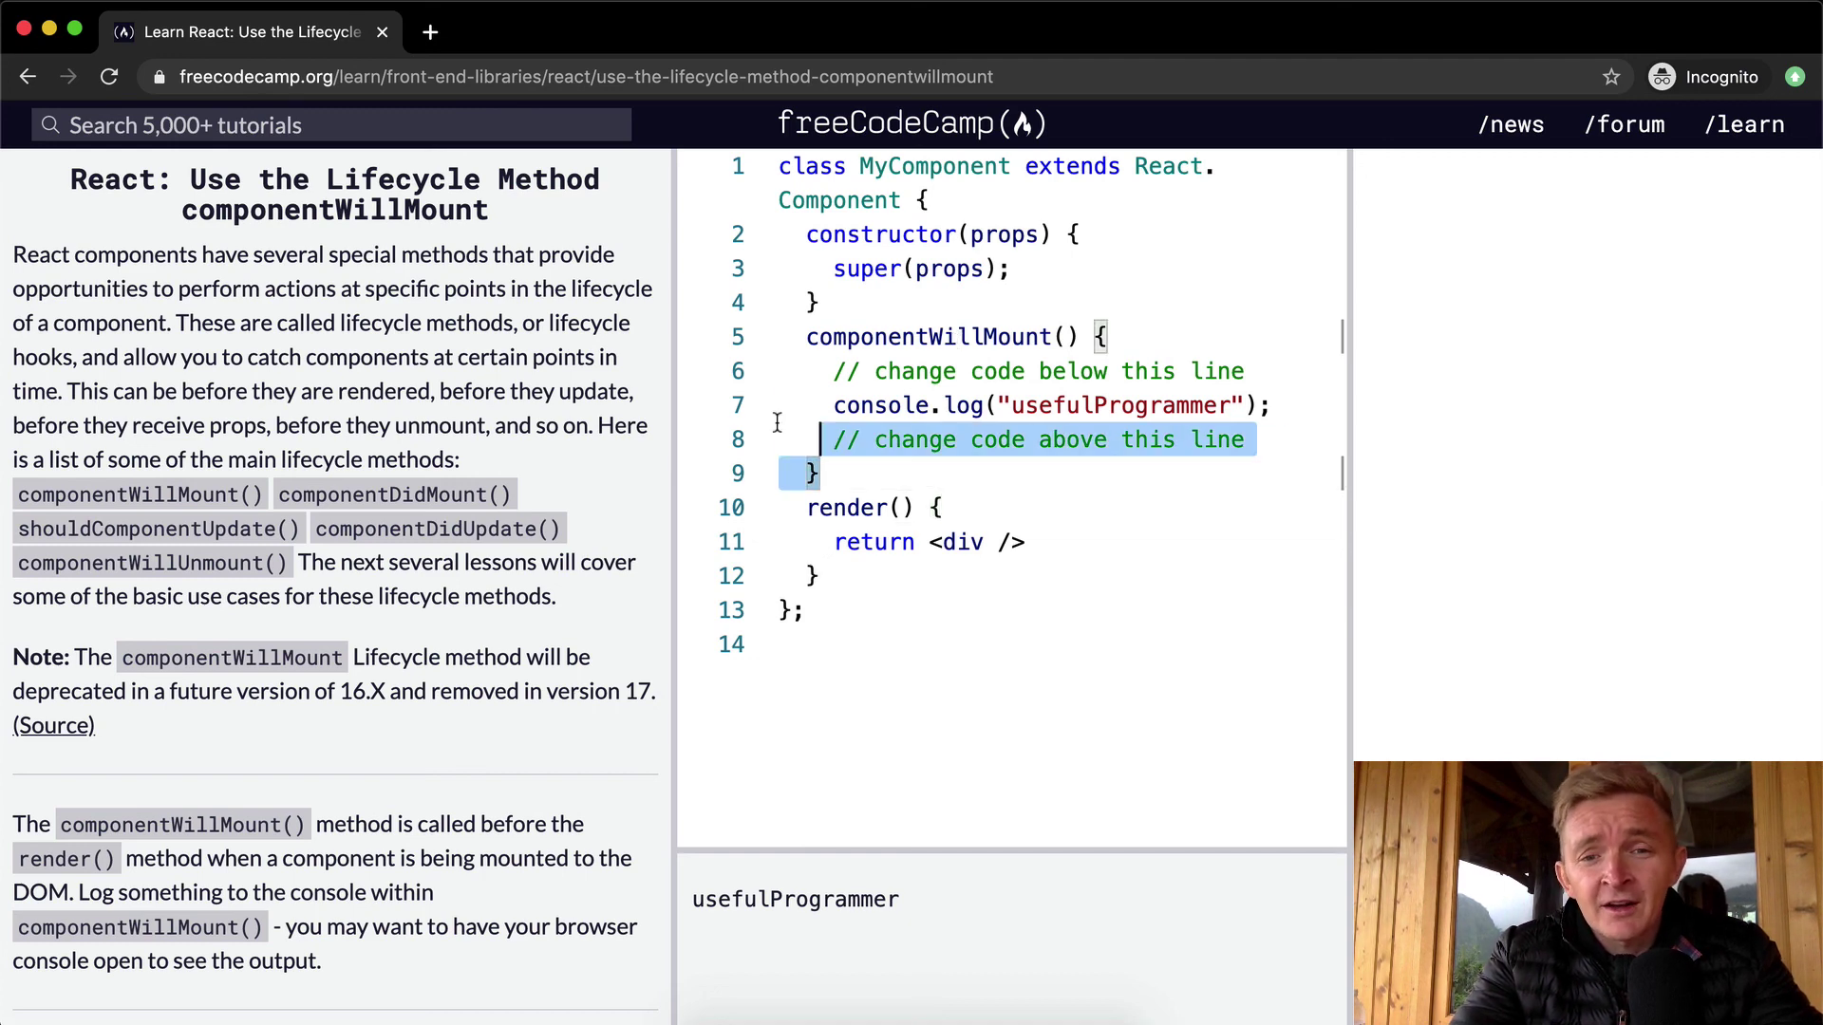
drag(960, 489, 714, 346)
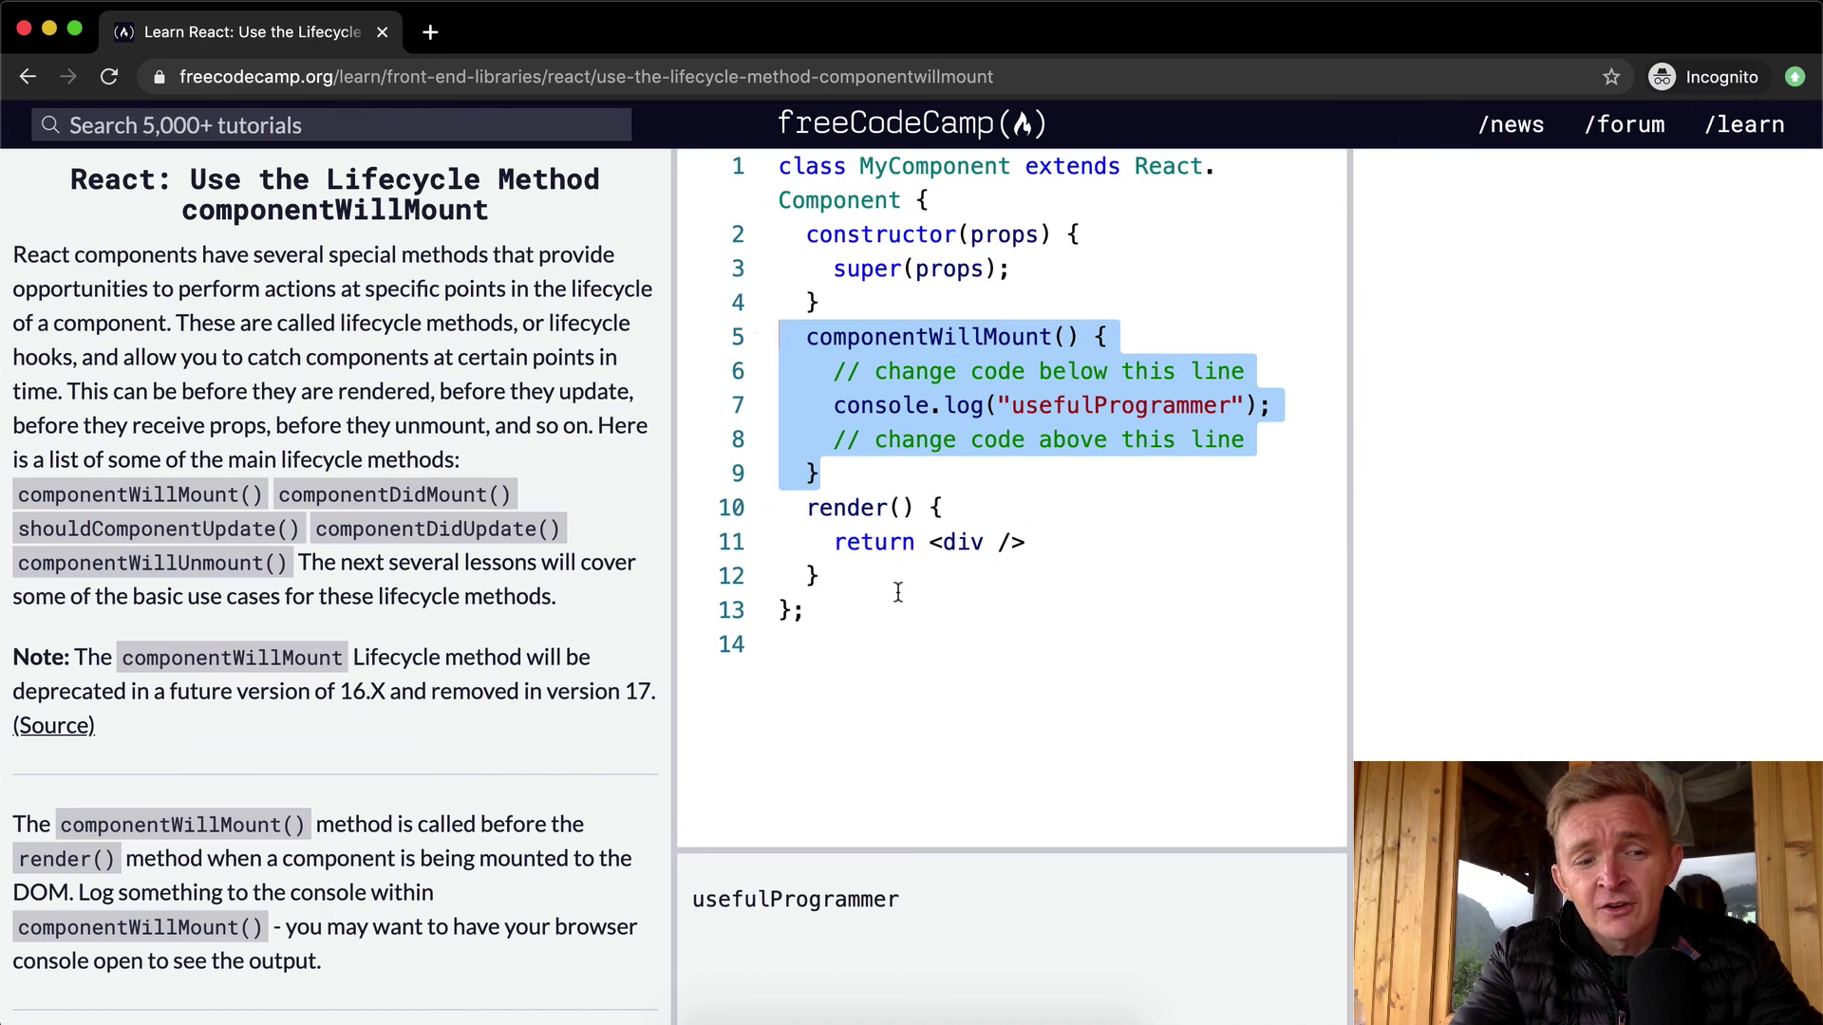
scroll(556, 598, down, 5)
click(480, 664)
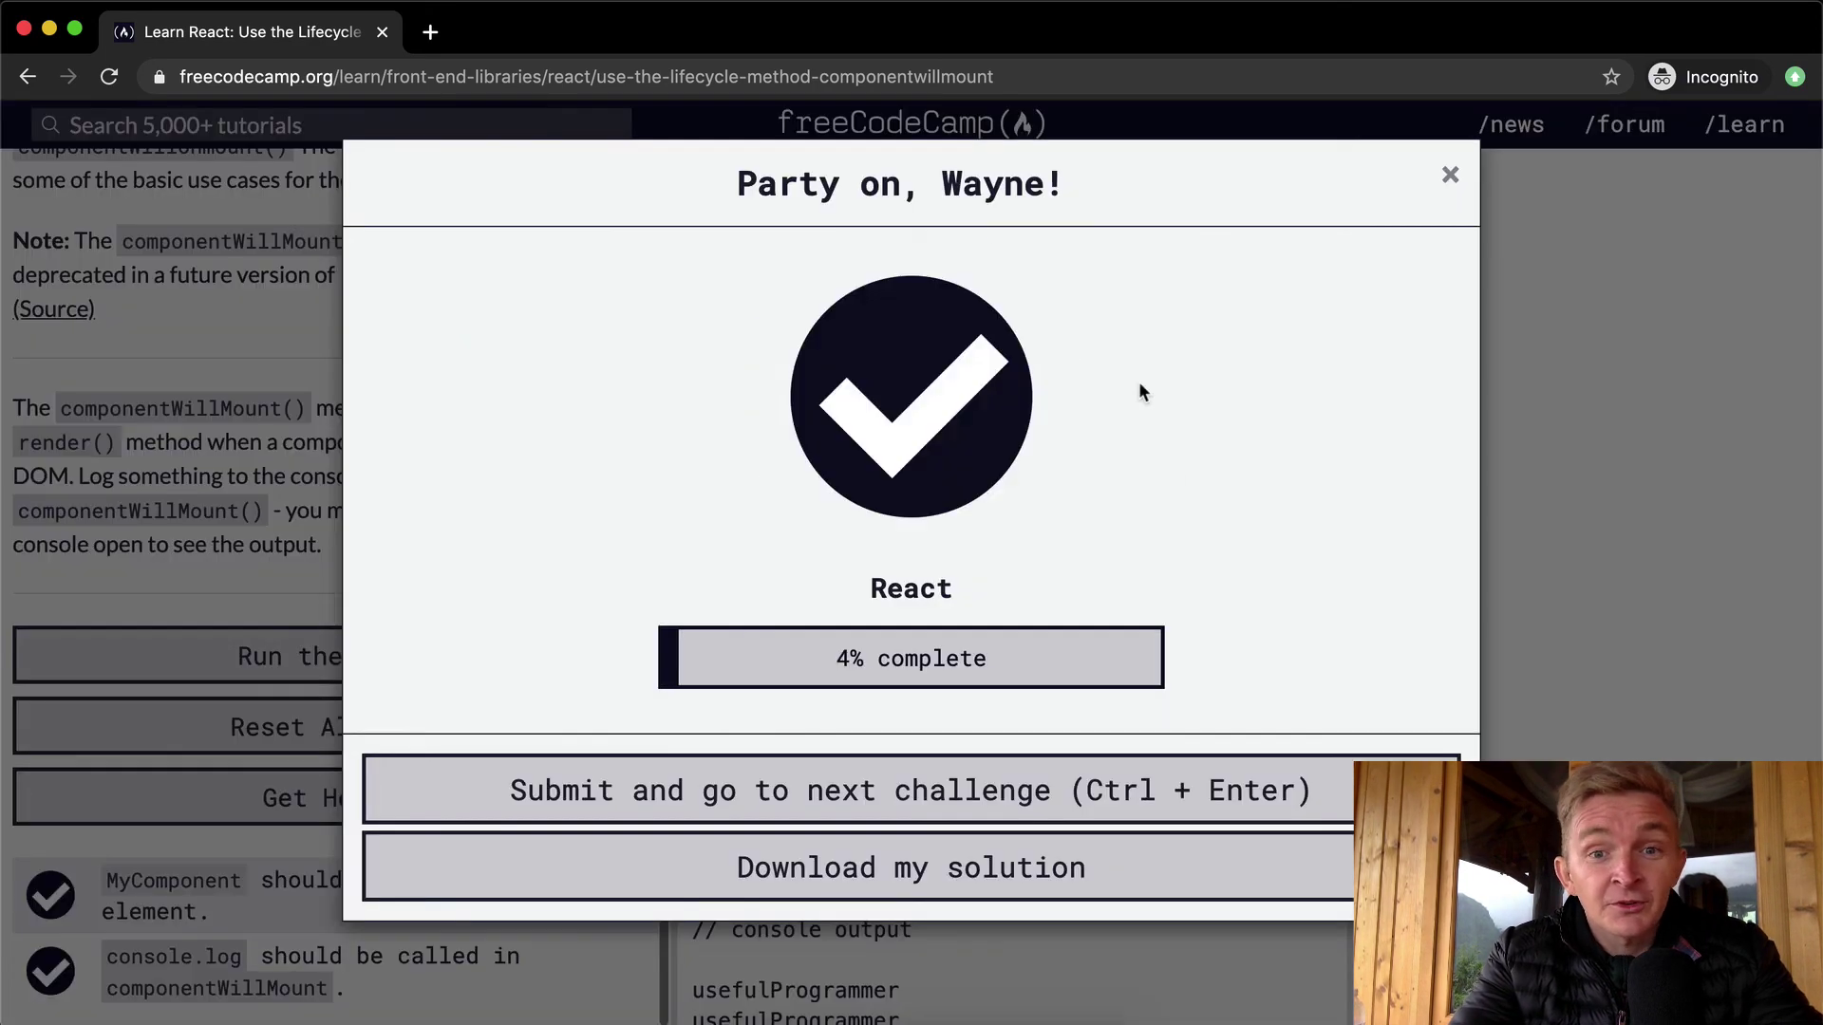